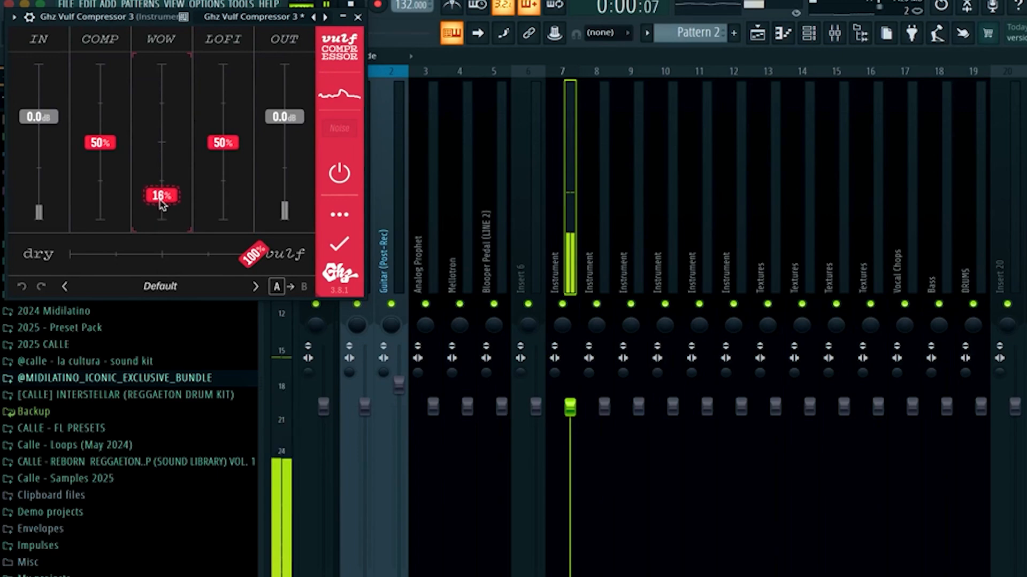
Close the compressor, load Fruity Parametric EQ 2 on the insert, and pull a band down to cut the low mids.
{"action": "left_click", "coordinate": [358, 18]}
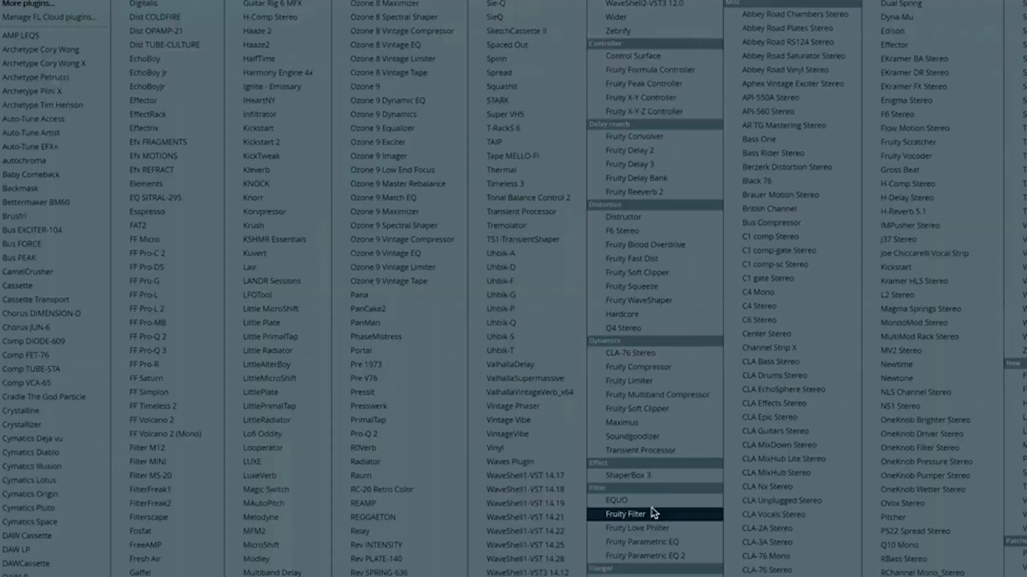
{"action": "left_click", "coordinate": [656, 554]}
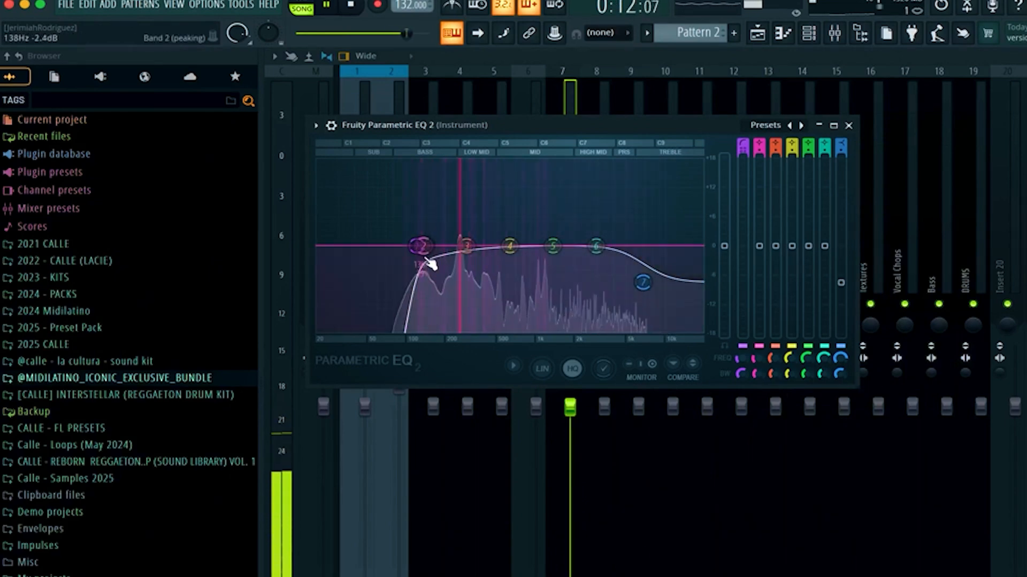
{"action": "left_click_drag", "start_coordinate": [410, 246], "coordinate": [465, 278]}
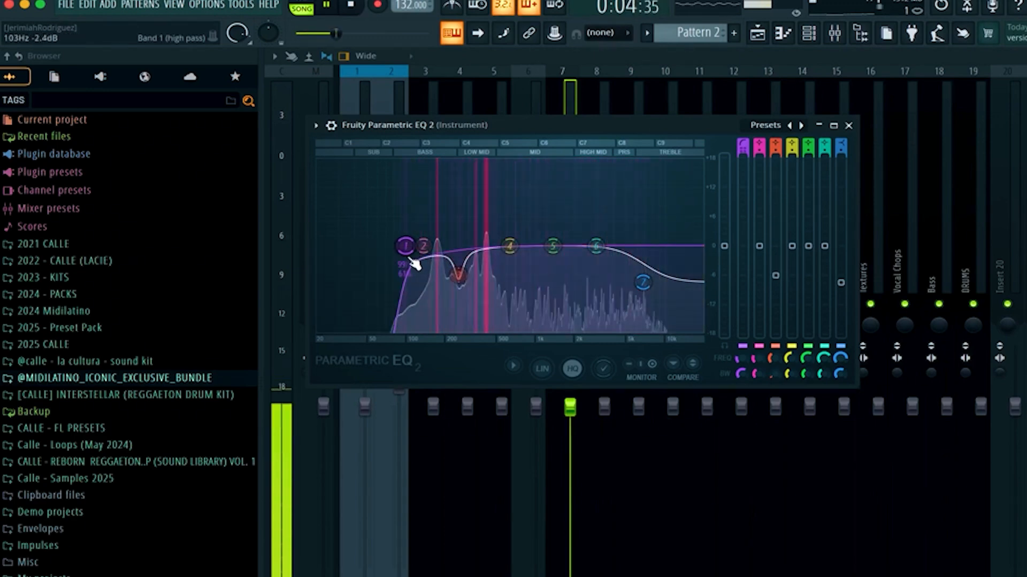
Switch to the playlist and play back the guitar arrangement.
{"action": "left_click", "coordinate": [783, 33]}
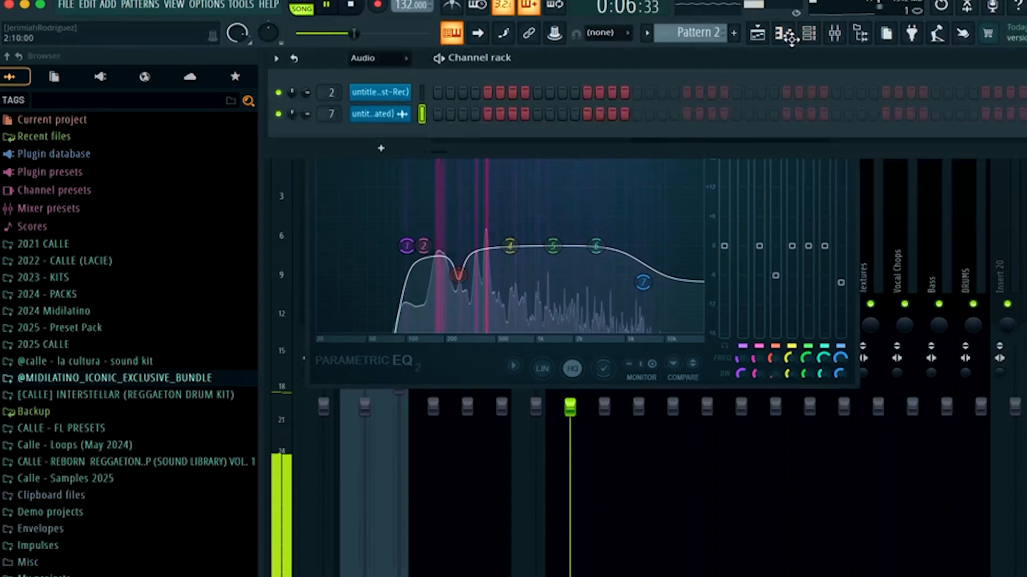
{"action": "left_click", "coordinate": [757, 34]}
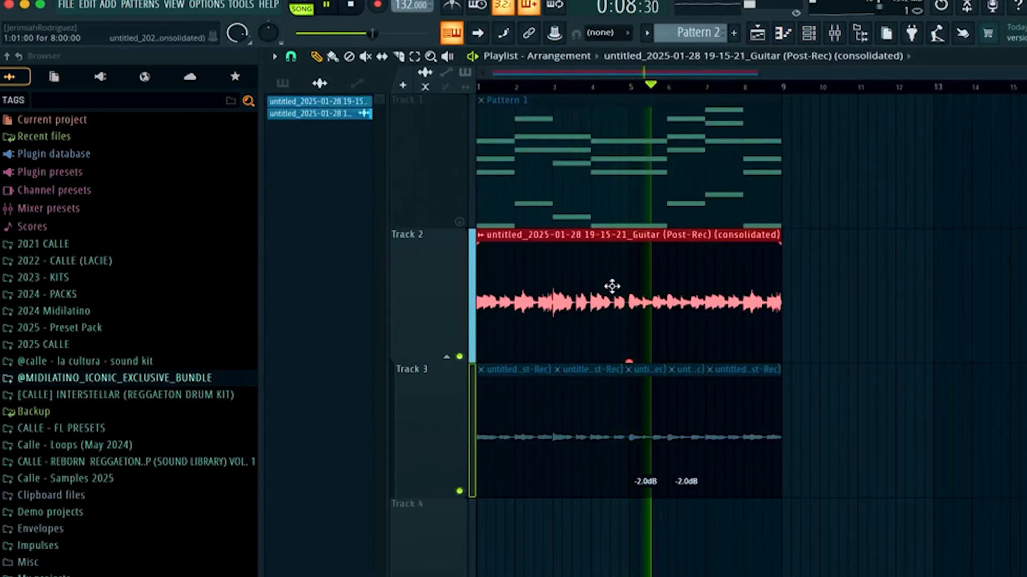
{"action": "scroll", "coordinate": [611, 286], "scroll_direction": "down", "scroll_amount": 2}
{"action": "scroll", "coordinate": [611, 286], "scroll_direction": "up", "scroll_amount": 2}
{"action": "key", "text": "space"}
{"action": "key", "text": "space"}
Slice the guitar clip on Track 2 and delete the short piece after the cut.
{"action": "scroll", "coordinate": [611, 285], "scroll_direction": "up", "scroll_amount": 3}
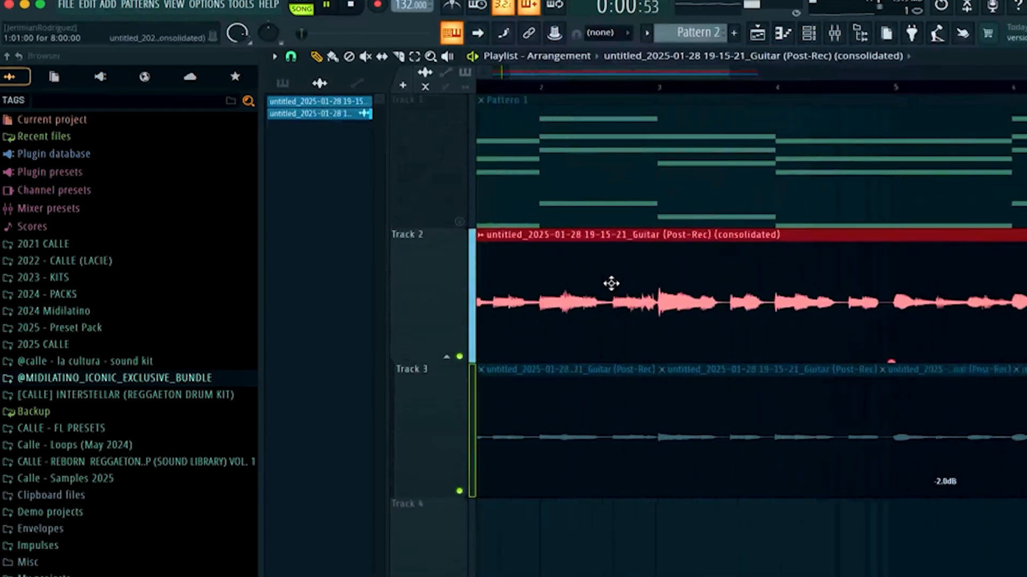
{"action": "scroll", "coordinate": [611, 283], "scroll_direction": "up", "scroll_amount": 2}
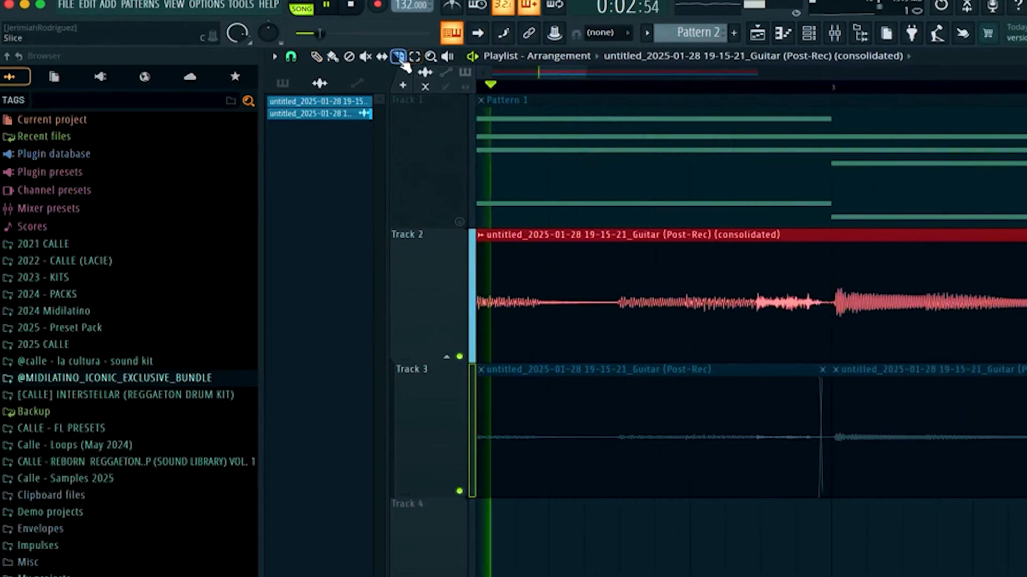
{"action": "key", "text": "space"}
{"action": "left_click", "coordinate": [761, 319]}
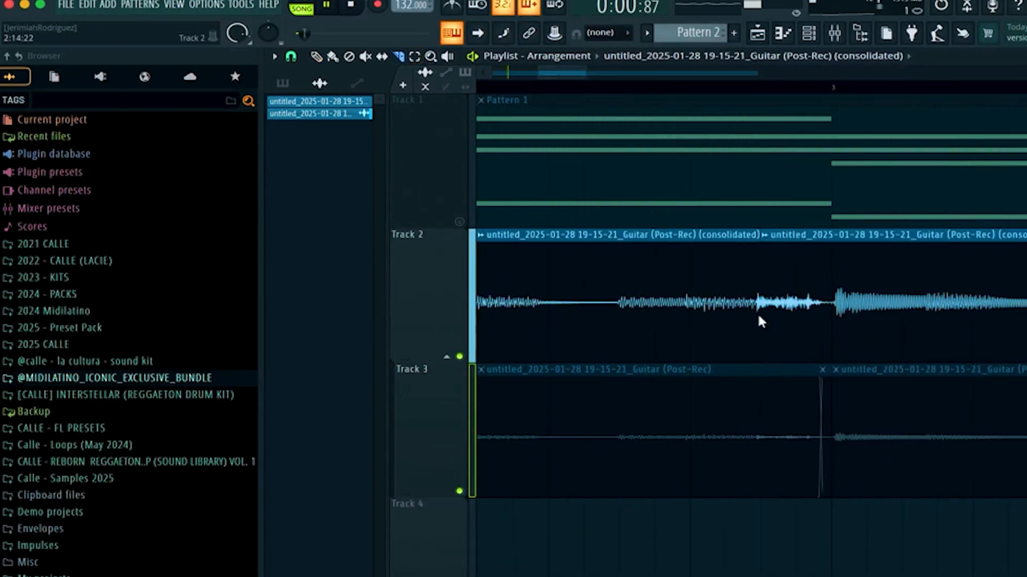
{"action": "right_click", "coordinate": [786, 315]}
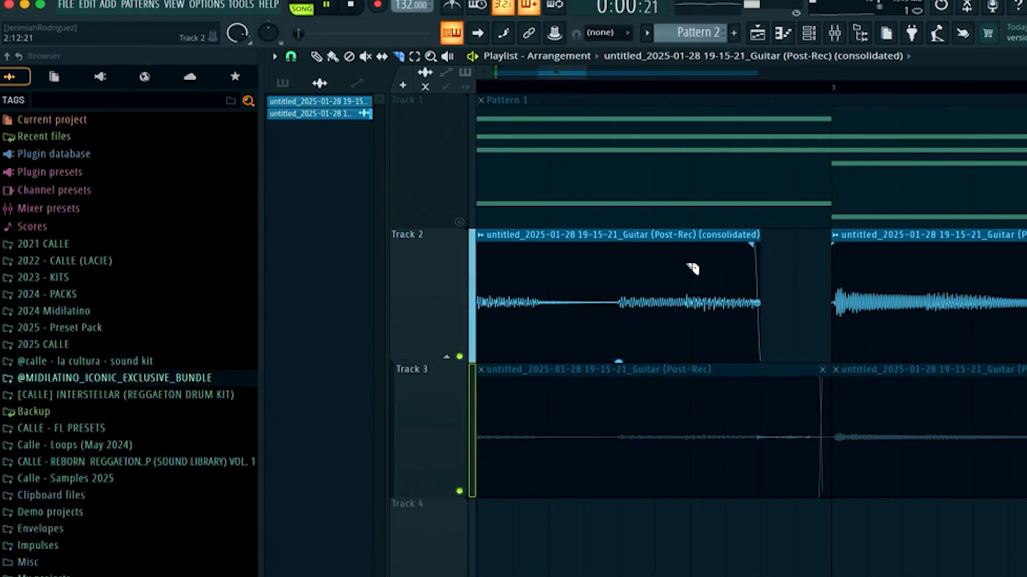
{"action": "scroll", "coordinate": [648, 286], "scroll_direction": "up", "scroll_amount": 3}
{"action": "scroll", "coordinate": [648, 286], "scroll_direction": "down", "scroll_amount": 3}
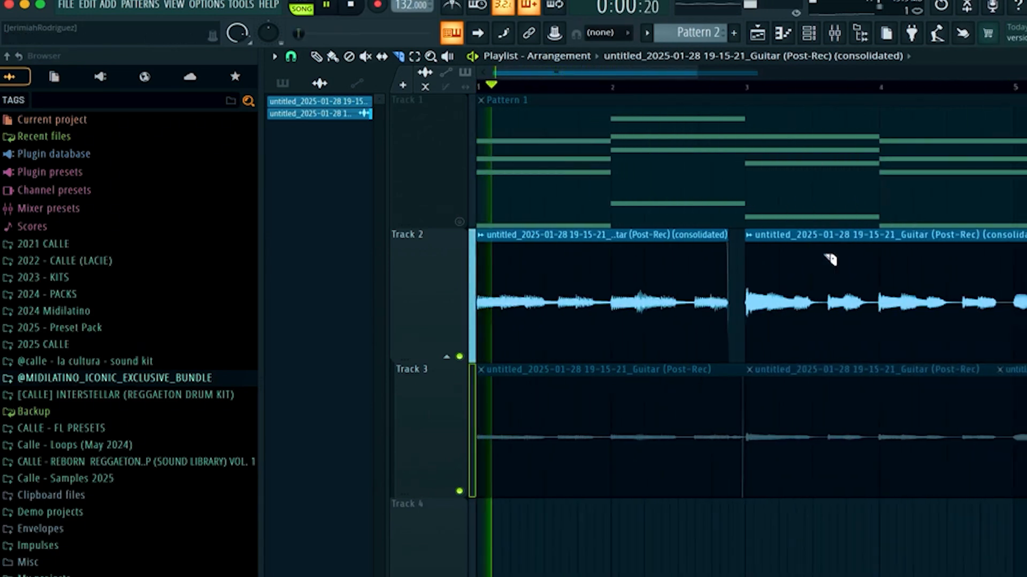
{"action": "scroll", "coordinate": [630, 344], "scroll_direction": "up", "scroll_amount": 3}
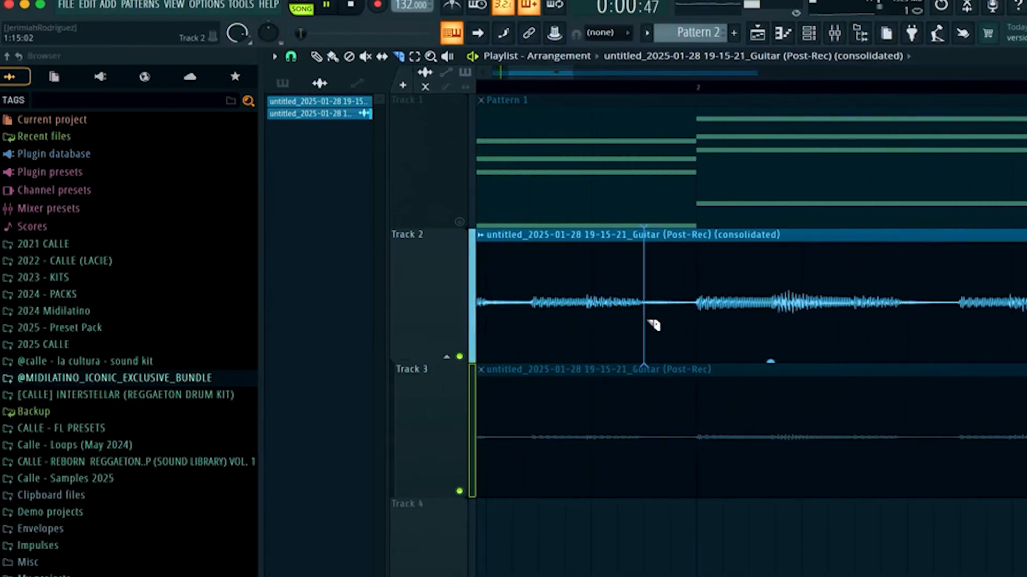
{"action": "left_click_drag", "start_coordinate": [657, 325], "coordinate": [694, 316]}
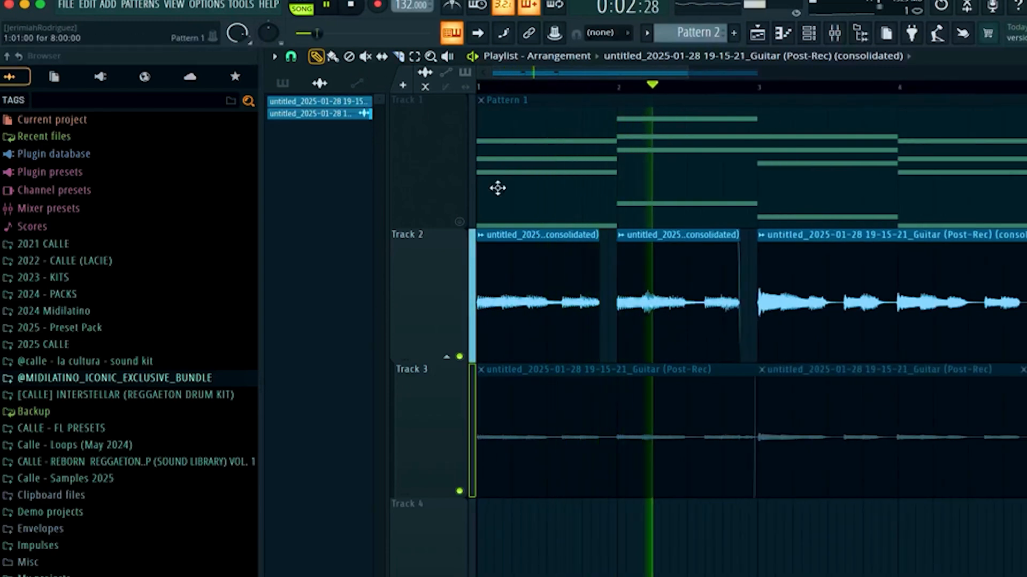
{"action": "key", "text": "ctrl+z"}
Open the guitar clip's settings, set Declicking mode to Generic (bleeding), and close the window.
{"action": "key", "text": "space"}
{"action": "double_click", "coordinate": [660, 291]}
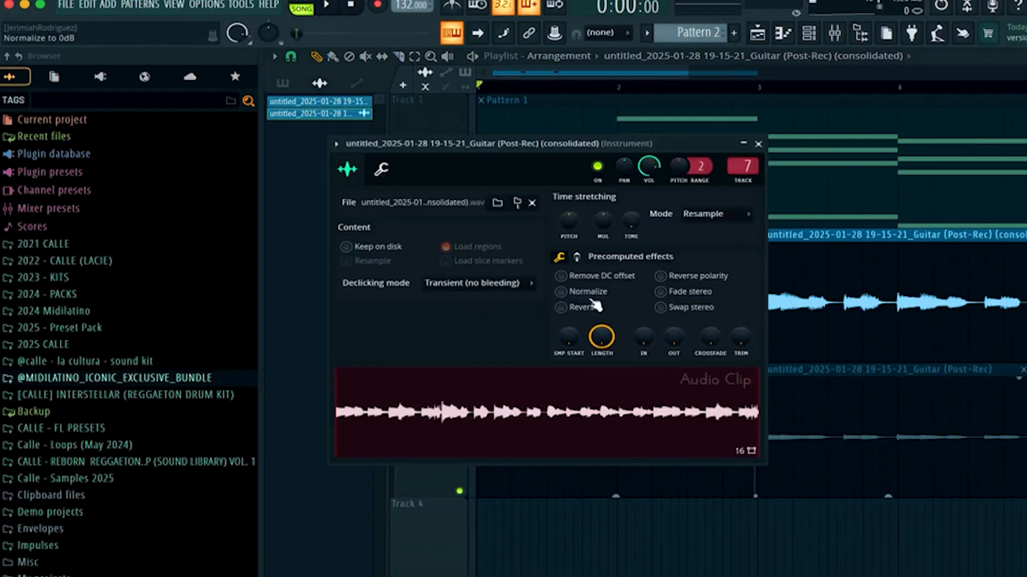
{"action": "left_click", "coordinate": [478, 283]}
{"action": "left_click", "coordinate": [478, 340]}
{"action": "key", "text": "space"}
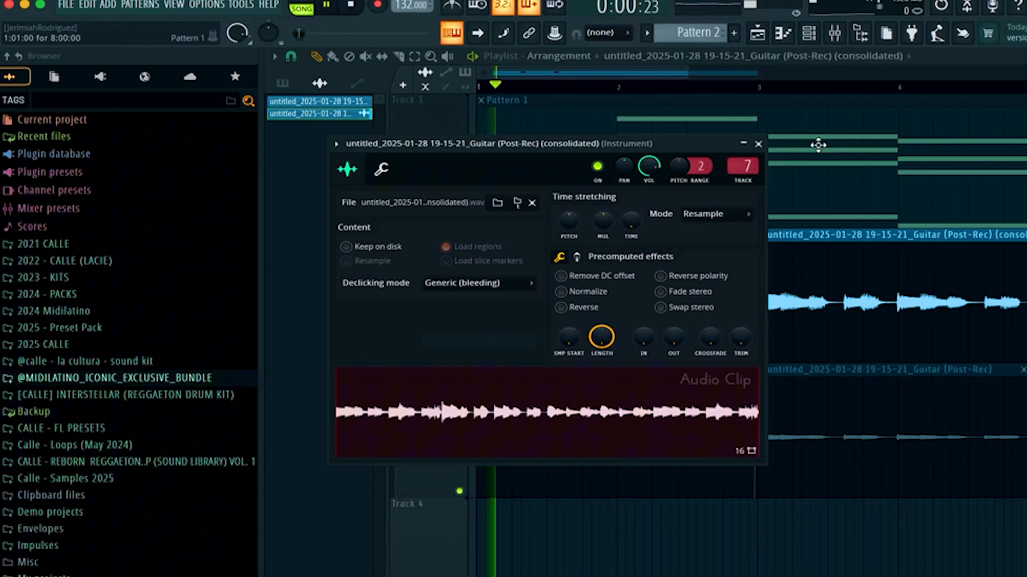
{"action": "left_click", "coordinate": [758, 143]}
Open RC-20 Retro Color on the mixer insert and audition presets, settling on PML-V3-Jazz Aesthetic.
{"action": "left_click", "coordinate": [834, 33]}
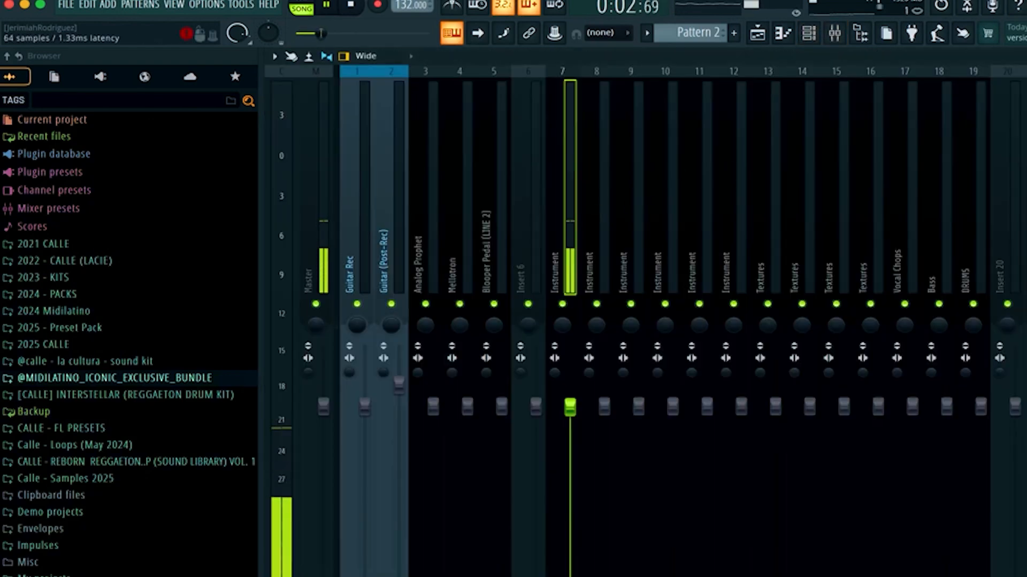
{"action": "left_click", "coordinate": [1024, 160]}
{"action": "scroll", "coordinate": [476, 179], "scroll_direction": "up", "scroll_amount": 1}
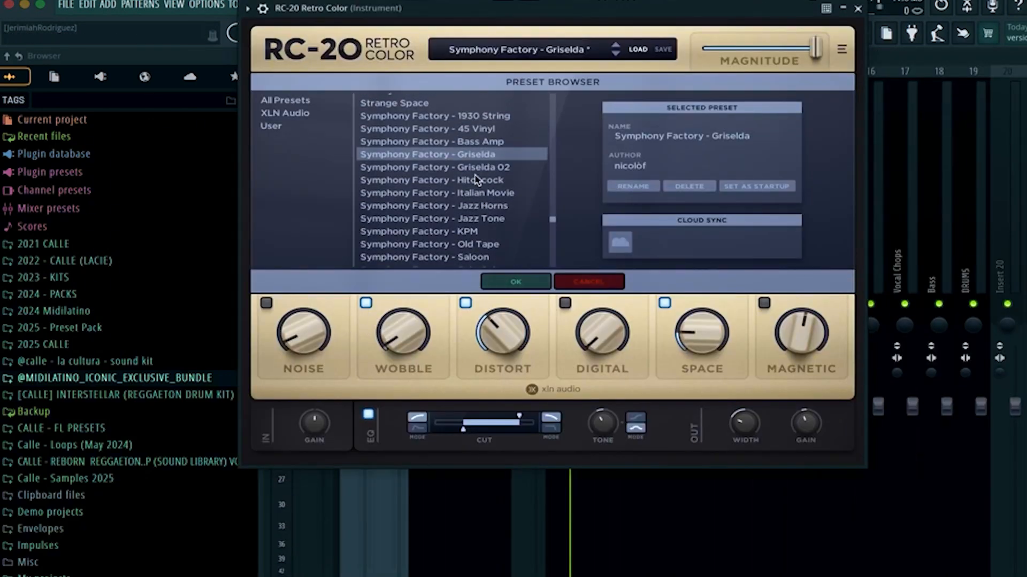
{"action": "left_click", "coordinate": [476, 115]}
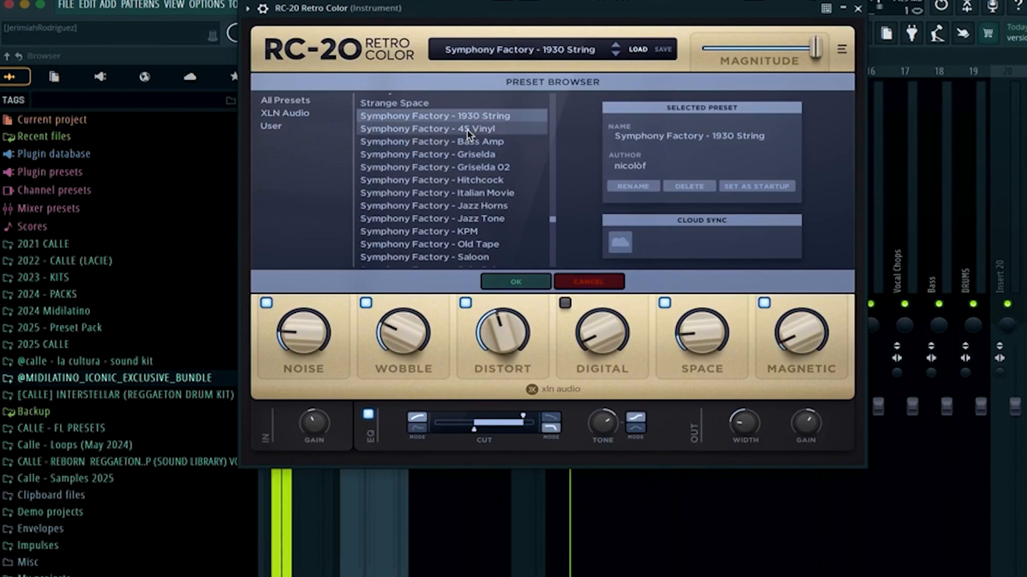
{"action": "left_click", "coordinate": [468, 129]}
{"action": "scroll", "coordinate": [465, 160], "scroll_direction": "up", "scroll_amount": 5}
{"action": "left_click", "coordinate": [460, 150]}
{"action": "scroll", "coordinate": [460, 154], "scroll_direction": "up", "scroll_amount": 1}
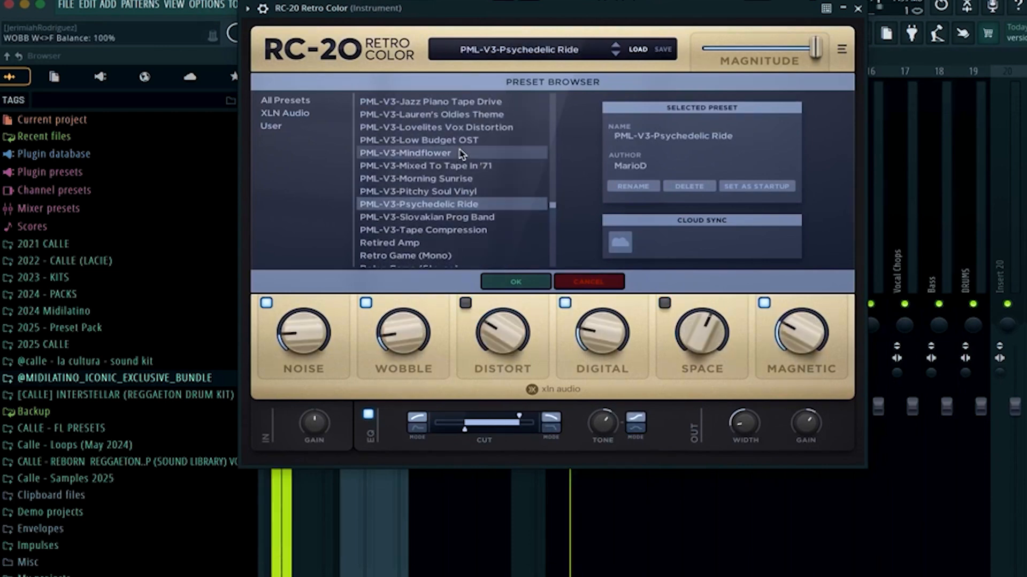
{"action": "left_click", "coordinate": [461, 154]}
{"action": "scroll", "coordinate": [461, 154], "scroll_direction": "up", "scroll_amount": 2}
{"action": "left_click", "coordinate": [460, 150]}
{"action": "scroll", "coordinate": [458, 186], "scroll_direction": "up", "scroll_amount": 1}
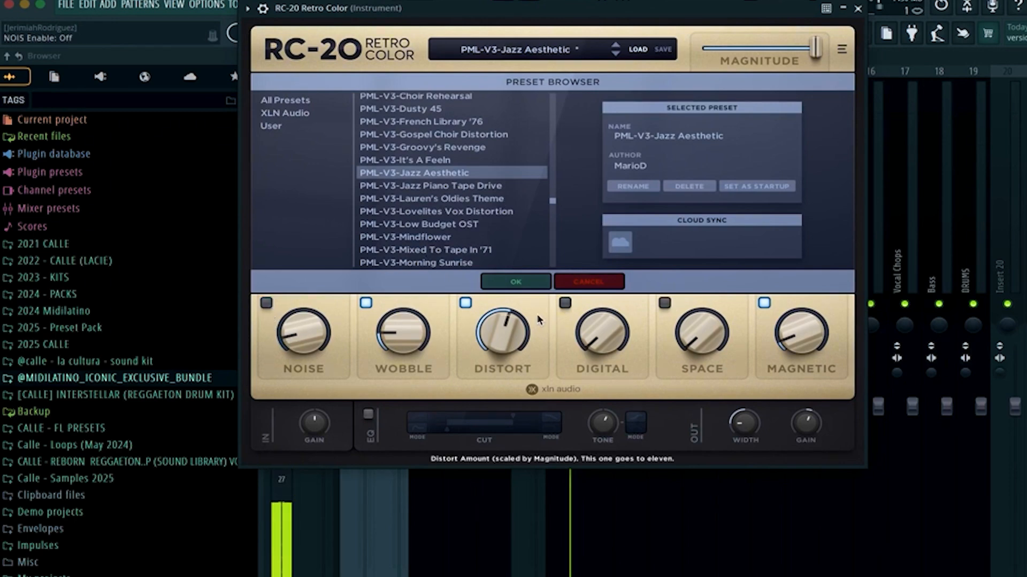
Raise the RC-20 output Width knob and close the plugin.
{"action": "left_click_drag", "start_coordinate": [747, 426], "coordinate": [740, 370]}
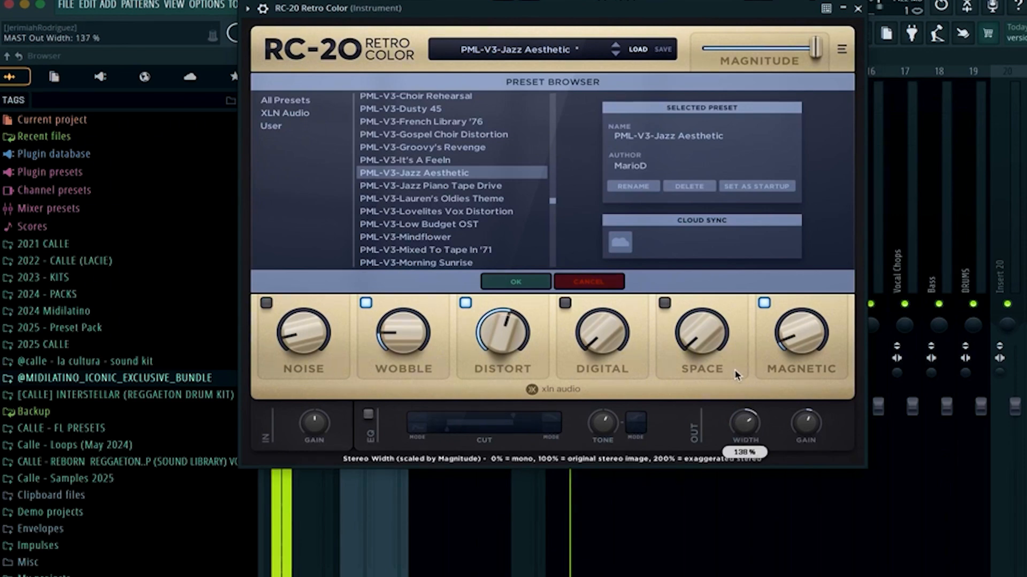
{"action": "left_click", "coordinate": [858, 8]}
Add the Wider plugin to the next insert slot and lower the Instrument insert's volume fader.
{"action": "left_click", "coordinate": [1024, 177]}
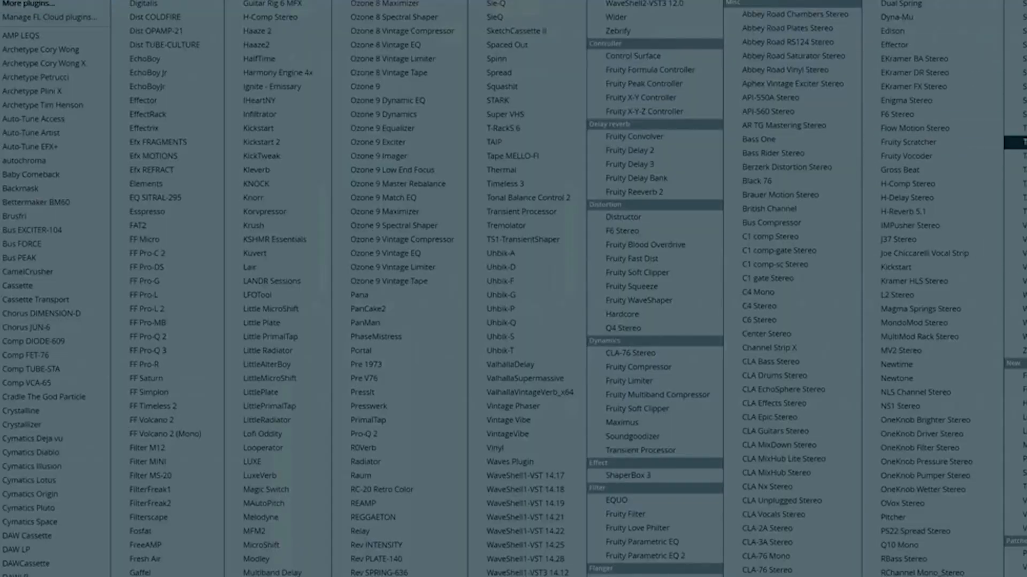
{"action": "left_click", "coordinate": [636, 21]}
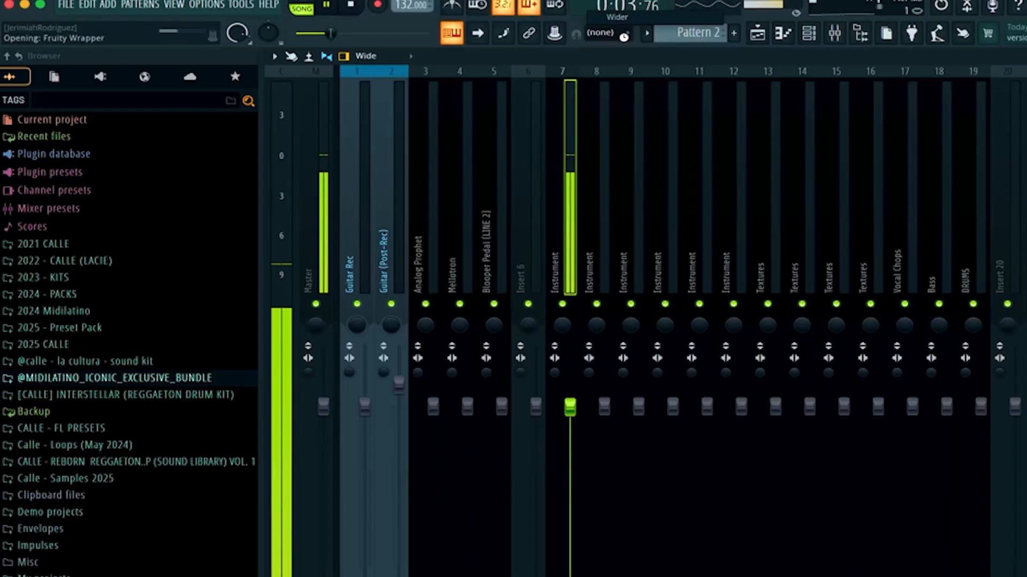
{"action": "left_click_drag", "start_coordinate": [262, 159], "coordinate": [262, 115]}
{"action": "left_click", "coordinate": [546, 53]}
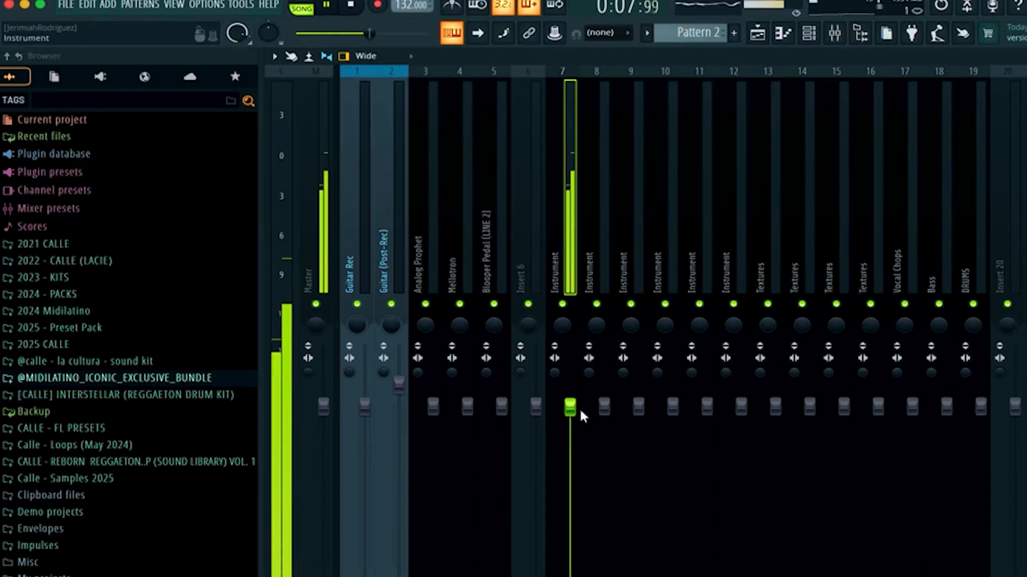
{"action": "left_click_drag", "start_coordinate": [579, 408], "coordinate": [579, 433]}
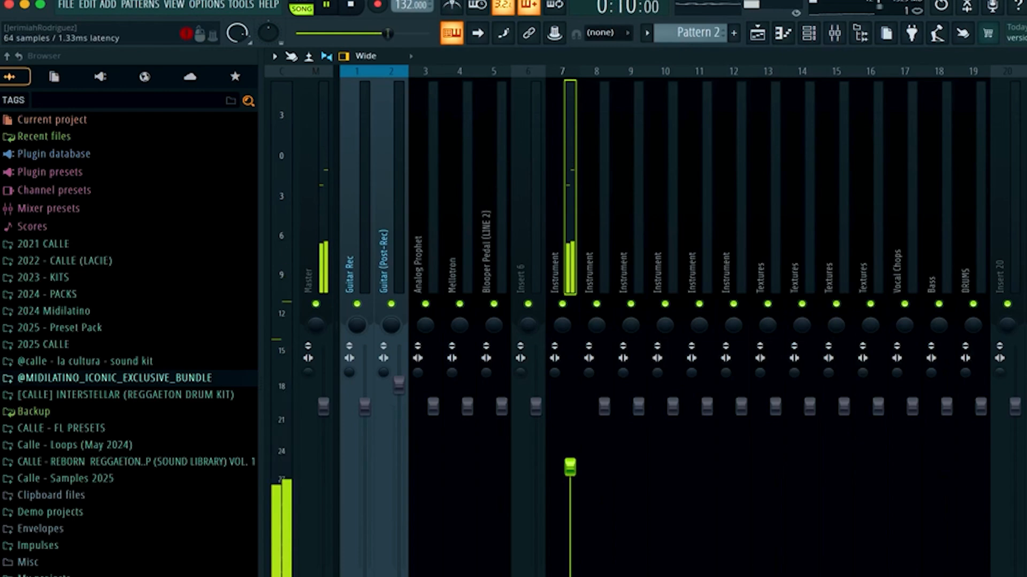
Browse RC-20 presets, choose Jay Cactus - Sweet Pickle, and close the plugin.
{"action": "scroll", "coordinate": [484, 200], "scroll_direction": "up", "scroll_amount": 15}
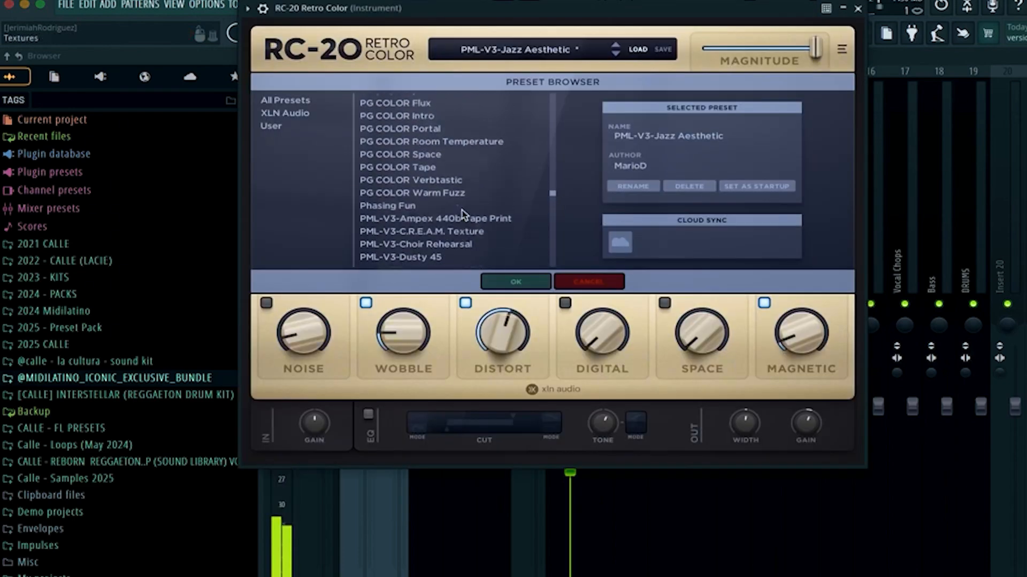
{"action": "scroll", "coordinate": [463, 215], "scroll_direction": "up", "scroll_amount": 5}
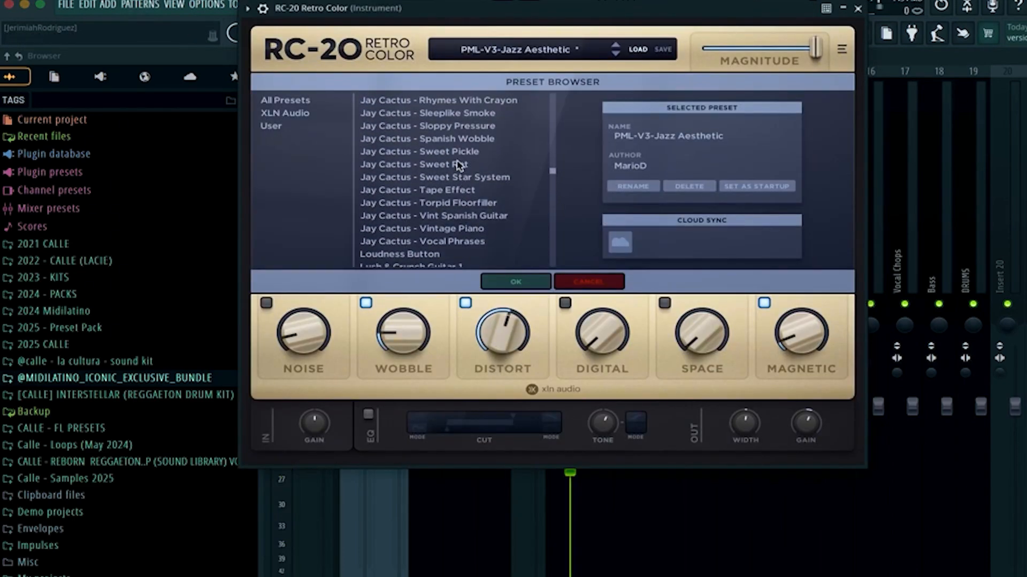
{"action": "left_click", "coordinate": [456, 153]}
{"action": "left_click", "coordinate": [464, 140]}
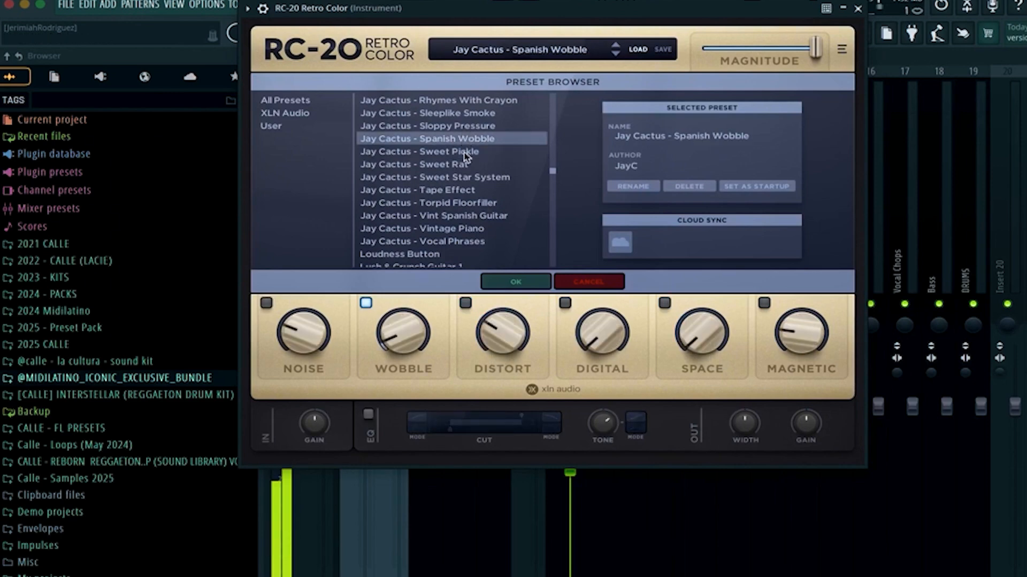
{"action": "left_click", "coordinate": [458, 153]}
{"action": "scroll", "coordinate": [459, 160], "scroll_direction": "up", "scroll_amount": 1}
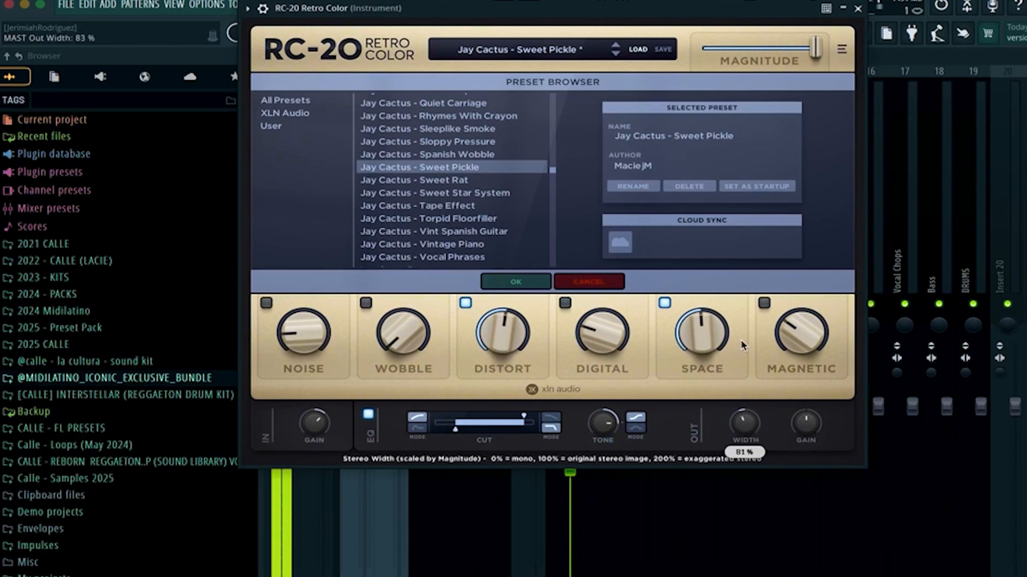
{"action": "left_click", "coordinate": [857, 9]}
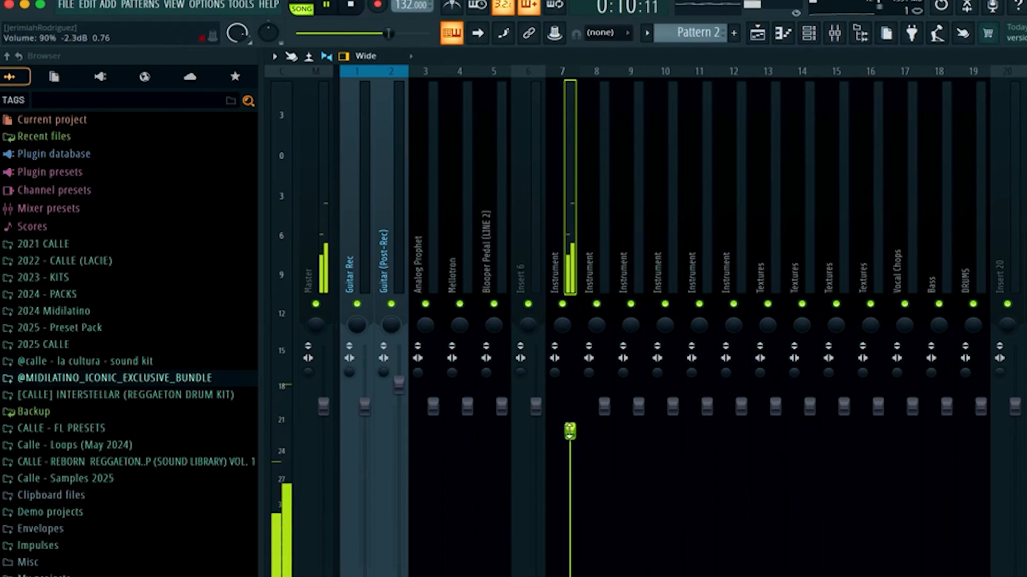
Return to the playlist and play back the sliced guitar section.
{"action": "left_click", "coordinate": [809, 33]}
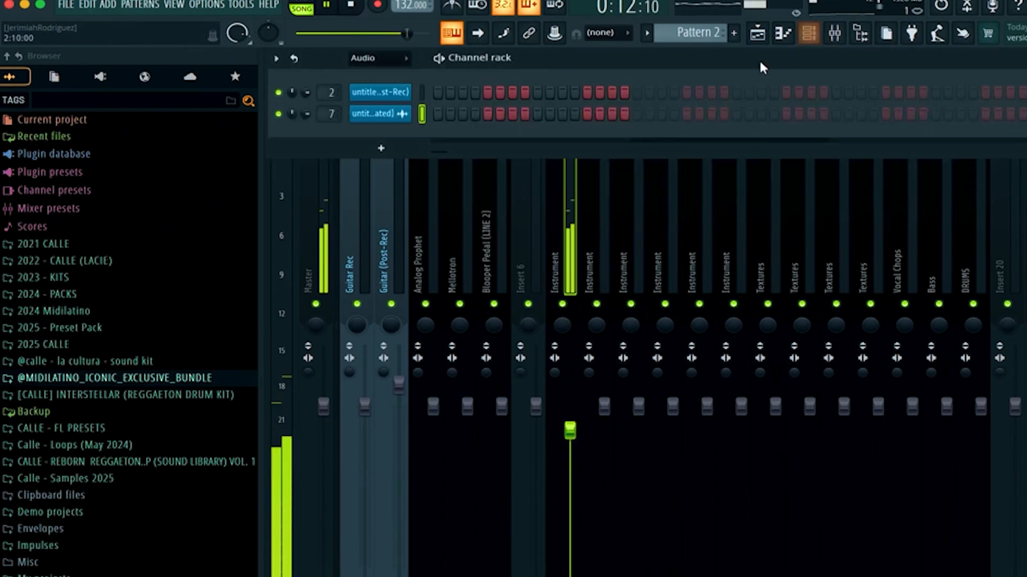
{"action": "left_click", "coordinate": [762, 35]}
{"action": "scroll", "coordinate": [663, 287], "scroll_direction": "down", "scroll_amount": 5}
{"action": "scroll", "coordinate": [606, 295], "scroll_direction": "up", "scroll_amount": 3}
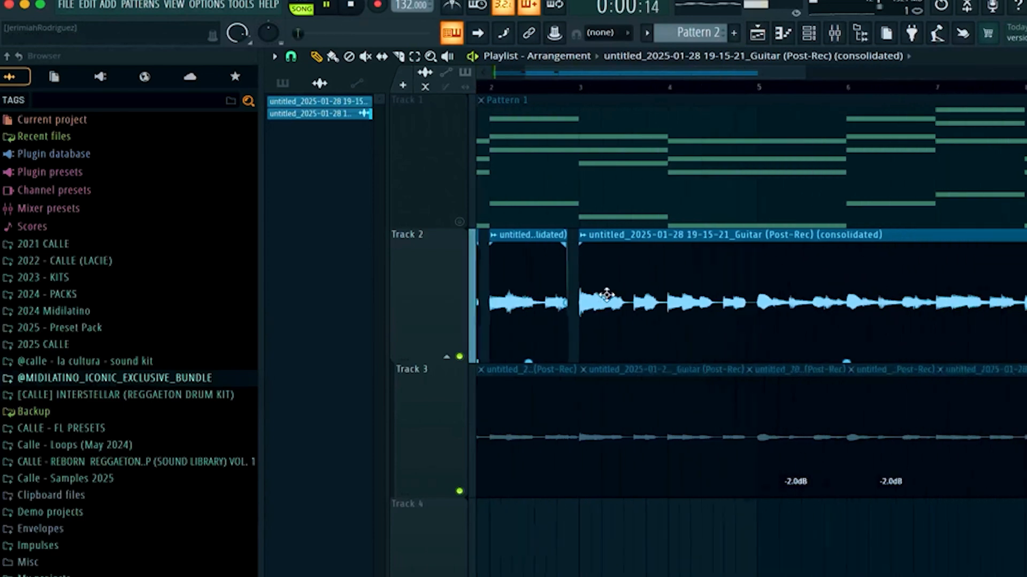
{"action": "scroll", "coordinate": [606, 295], "scroll_direction": "up", "scroll_amount": 3}
{"action": "scroll", "coordinate": [607, 295], "scroll_direction": "left", "scroll_amount": 4}
{"action": "scroll", "coordinate": [607, 294], "scroll_direction": "down", "scroll_amount": 1}
{"action": "scroll", "coordinate": [607, 295], "scroll_direction": "up", "scroll_amount": 1}
{"action": "key", "text": "space"}
{"action": "key", "text": "space"}
{"action": "key", "text": "space"}
{"action": "key", "text": "space"}
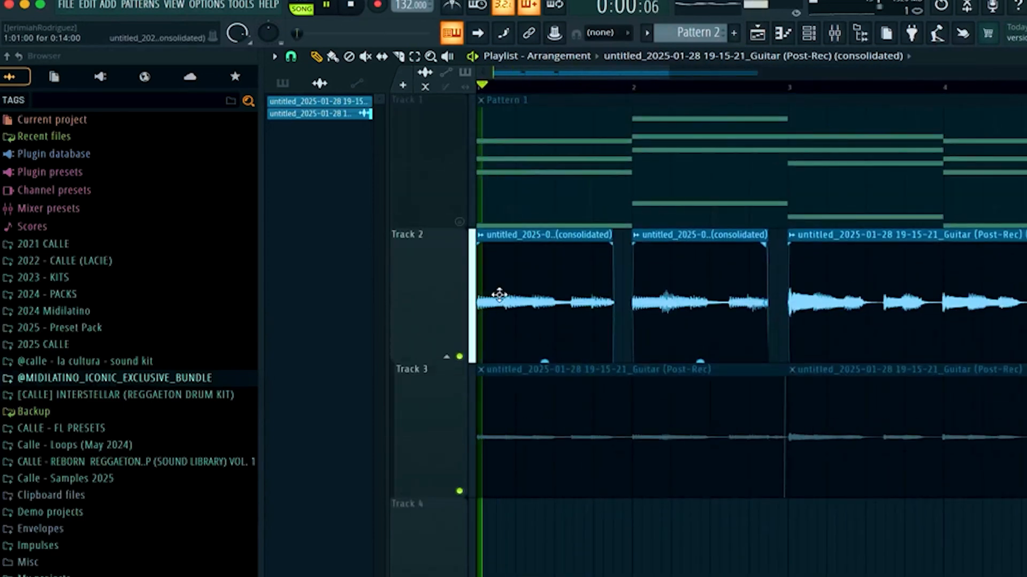
{"action": "scroll", "coordinate": [499, 295], "scroll_direction": "up", "scroll_amount": 2}
{"action": "key", "text": "space"}
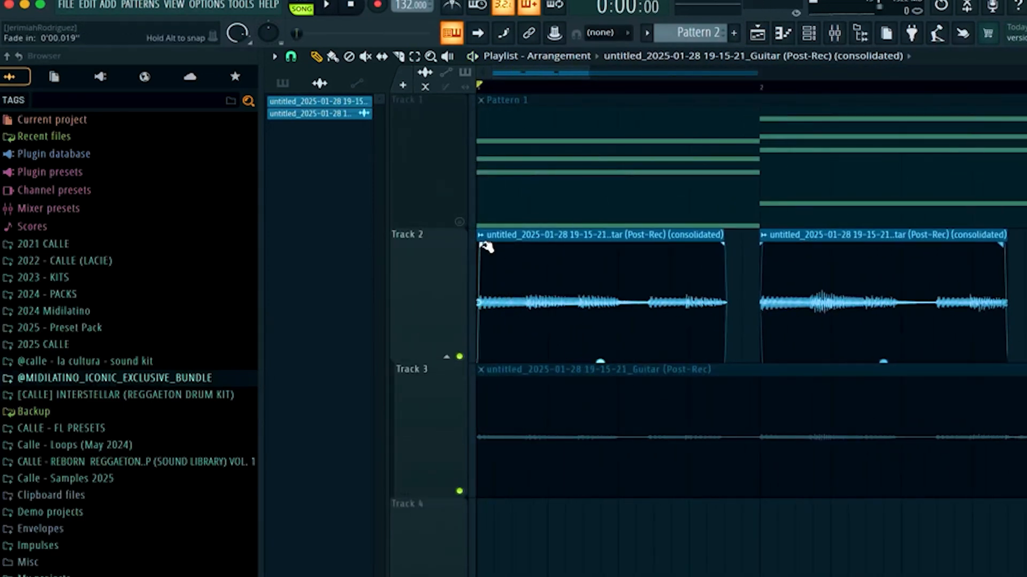
{"action": "key", "text": "space"}
{"action": "key", "text": "space"}
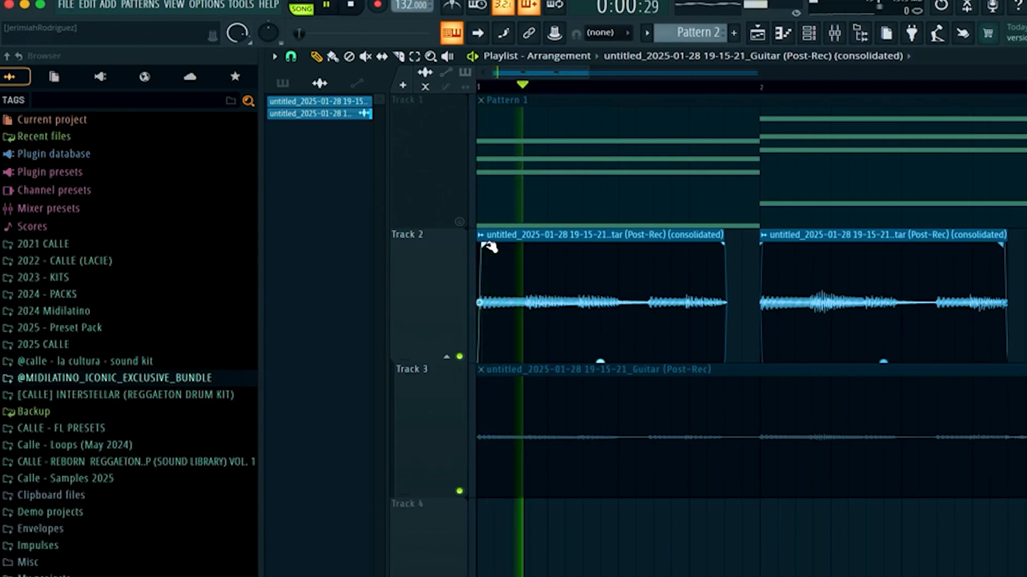
{"action": "scroll", "coordinate": [722, 287], "scroll_direction": "down", "scroll_amount": 2}
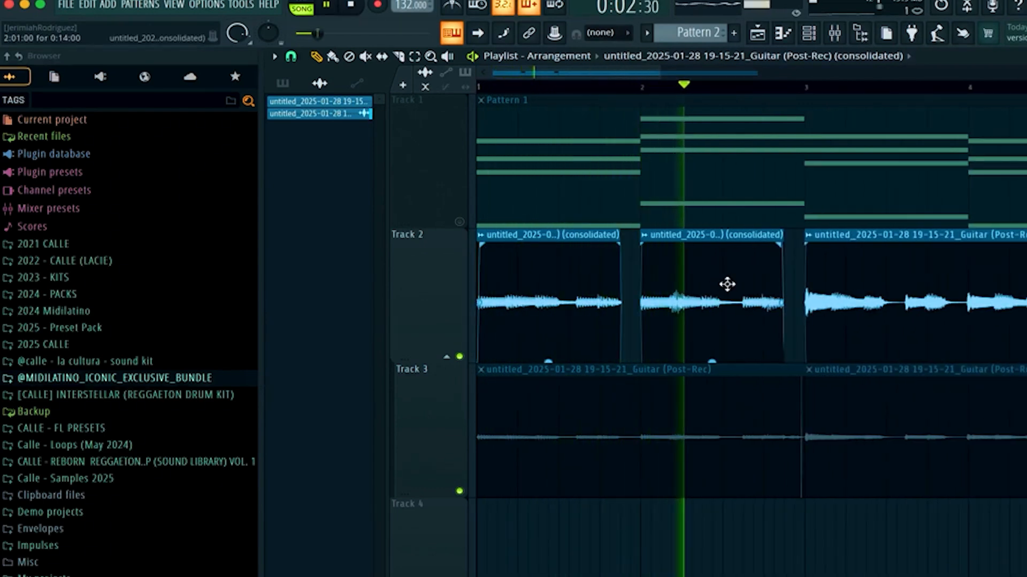
Delete a section of the guitar clip on Track 2 and play back the arrangement.
{"action": "scroll", "coordinate": [726, 285], "scroll_direction": "right", "scroll_amount": 1}
{"action": "scroll", "coordinate": [754, 269], "scroll_direction": "up", "scroll_amount": 3}
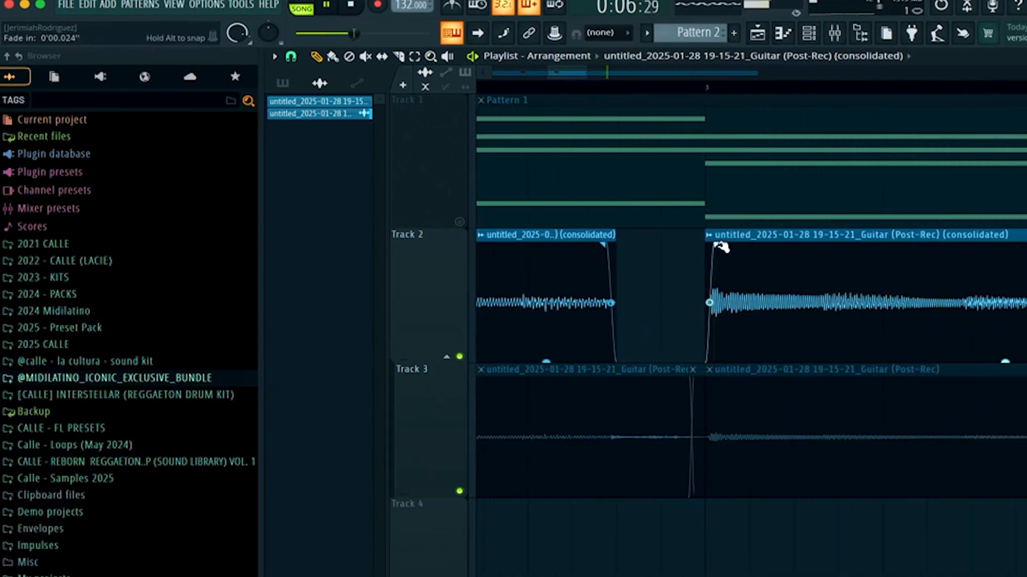
{"action": "scroll", "coordinate": [789, 290], "scroll_direction": "down", "scroll_amount": 3}
{"action": "scroll", "coordinate": [965, 280], "scroll_direction": "right", "scroll_amount": 2}
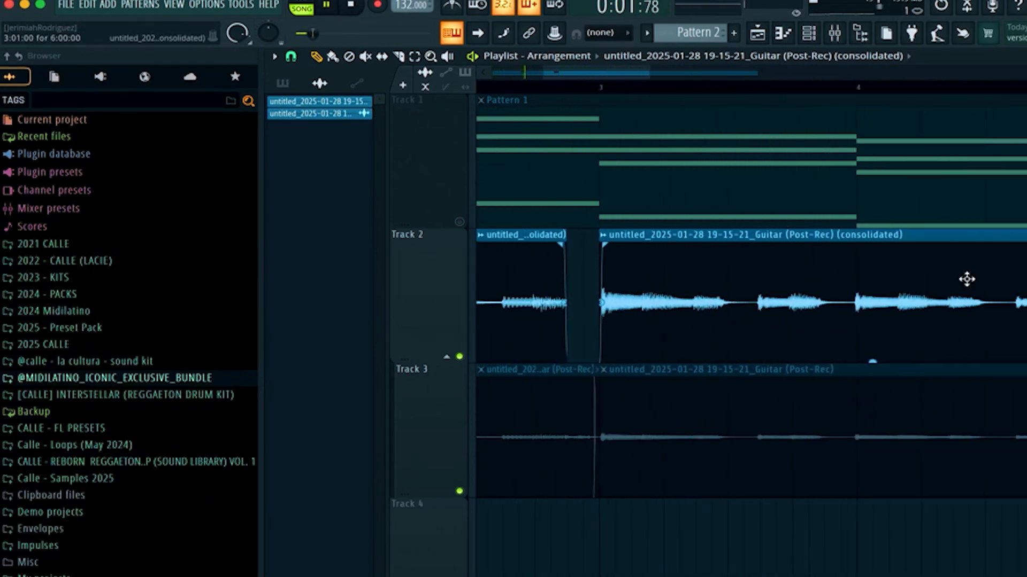
{"action": "left_click", "coordinate": [400, 57]}
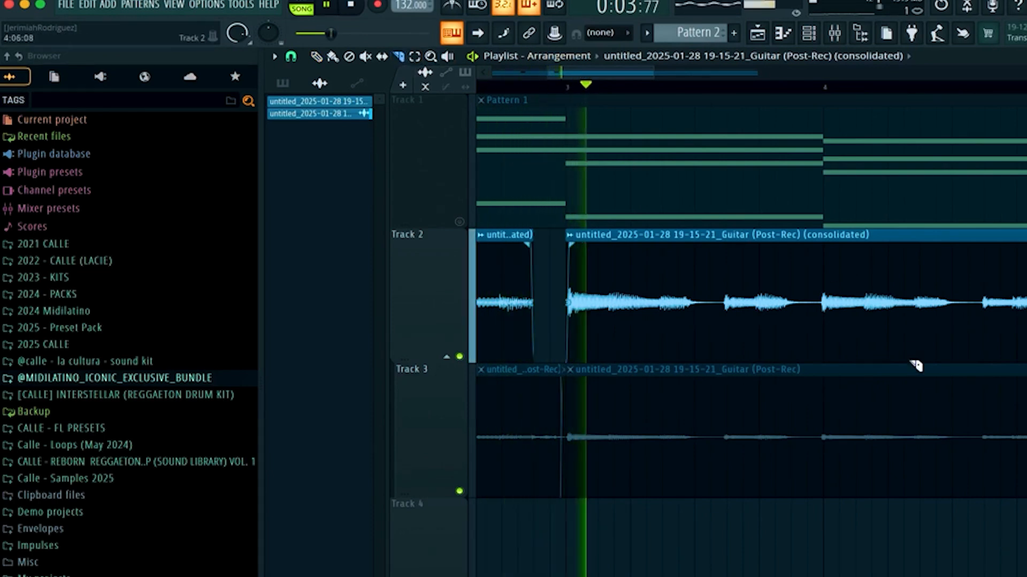
{"action": "scroll", "coordinate": [542, 361], "scroll_direction": "up", "scroll_amount": 3}
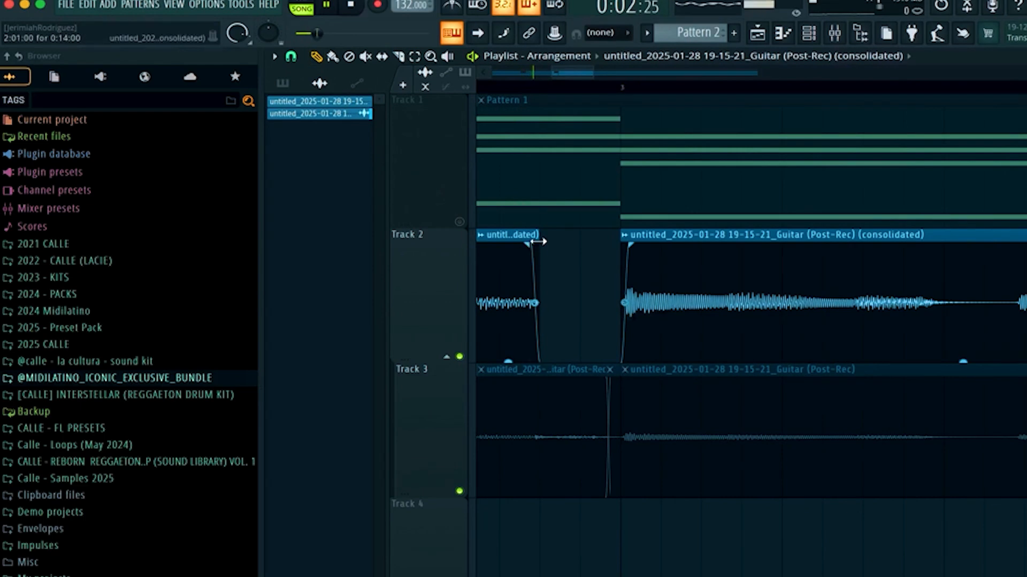
{"action": "scroll", "coordinate": [678, 269], "scroll_direction": "right", "scroll_amount": 3}
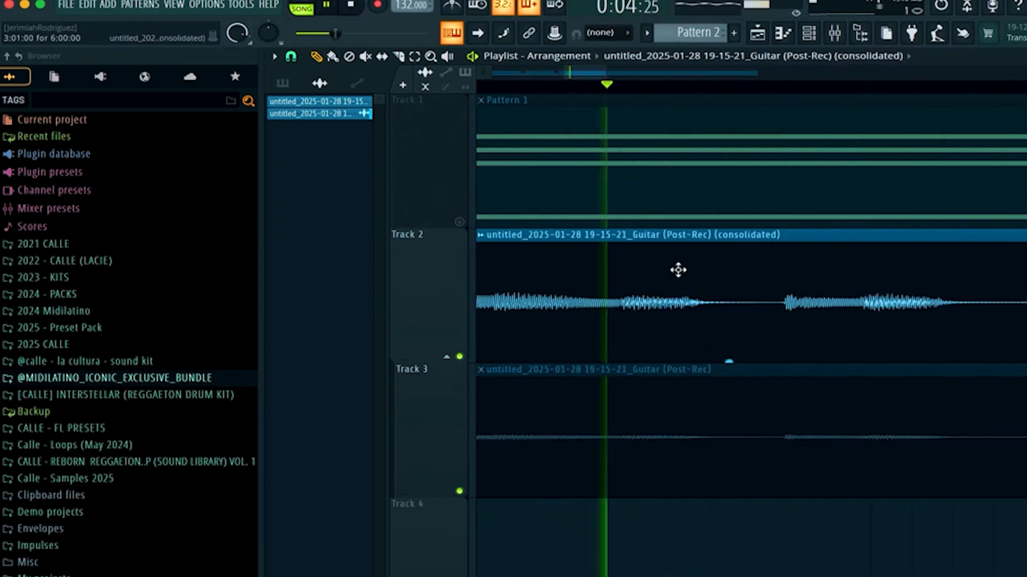
{"action": "scroll", "coordinate": [678, 270], "scroll_direction": "down", "scroll_amount": 3}
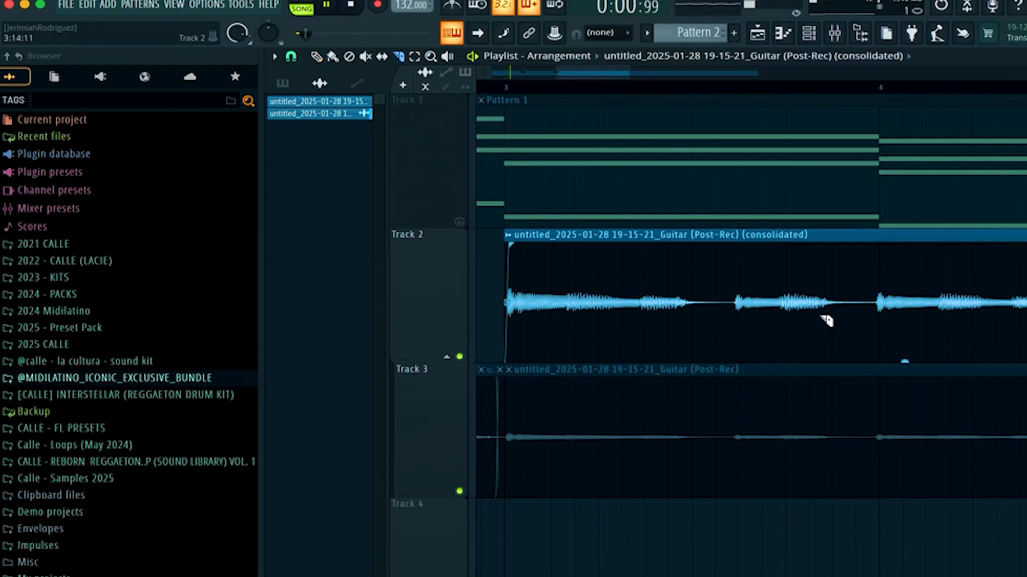
{"action": "left_click", "coordinate": [867, 328]}
{"action": "right_click", "coordinate": [775, 316]}
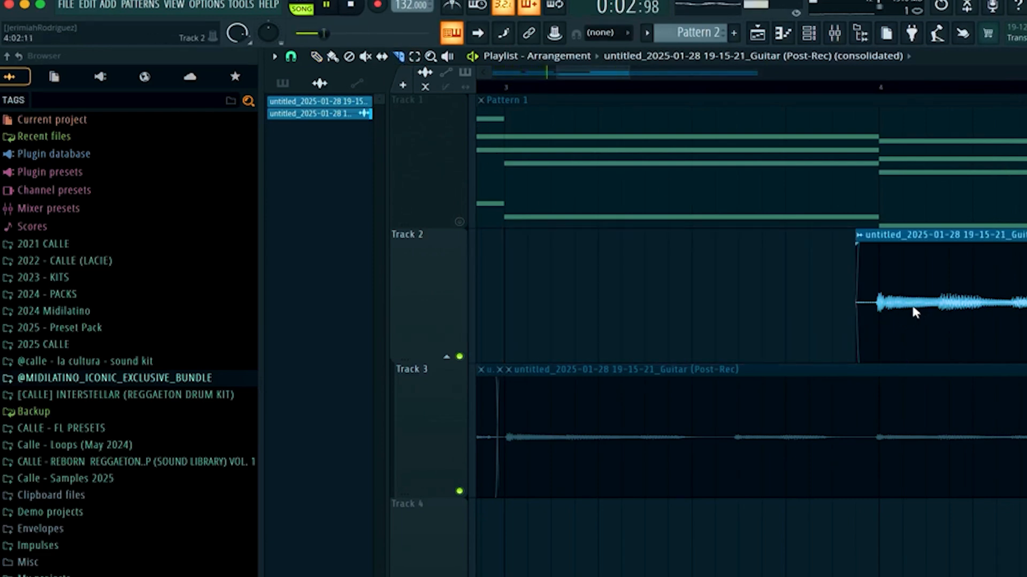
{"action": "scroll", "coordinate": [975, 282], "scroll_direction": "down", "scroll_amount": 3}
{"action": "key", "text": "space"}
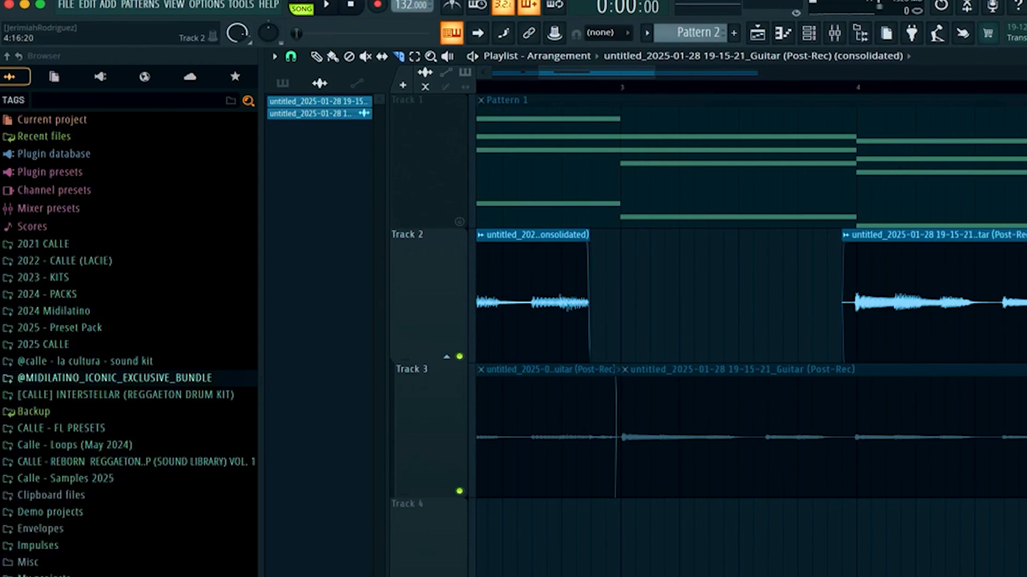
Move the next guitar clip earlier on Track 2, trim its start and end edges, and play it back.
{"action": "left_click", "coordinate": [1016, 300], "text": "super"}
{"action": "left_click_drag", "start_coordinate": [913, 319], "coordinate": [672, 315]}
{"action": "scroll", "coordinate": [673, 315], "scroll_direction": "up", "scroll_amount": 3}
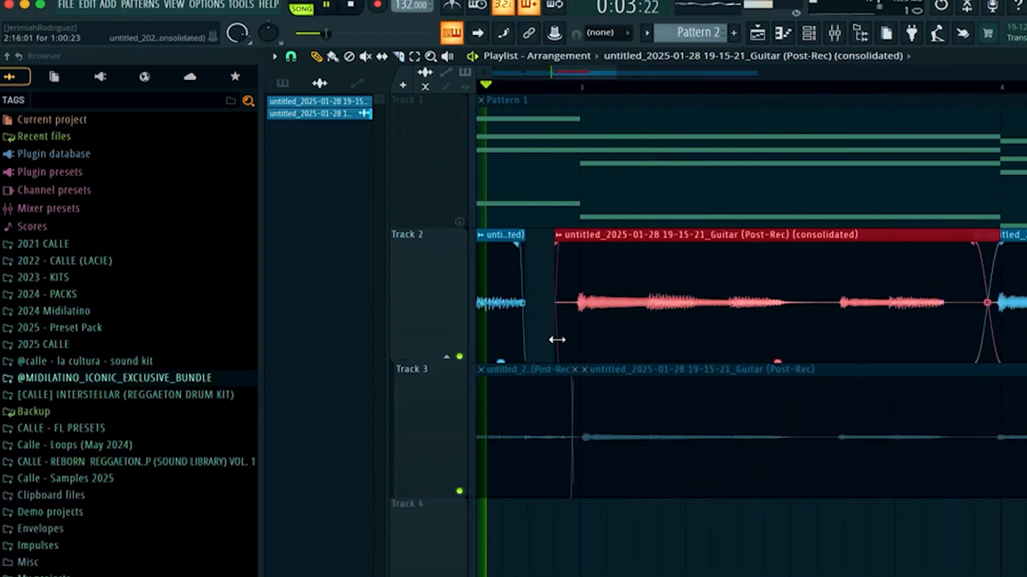
{"action": "left_click_drag", "start_coordinate": [552, 340], "coordinate": [572, 339]}
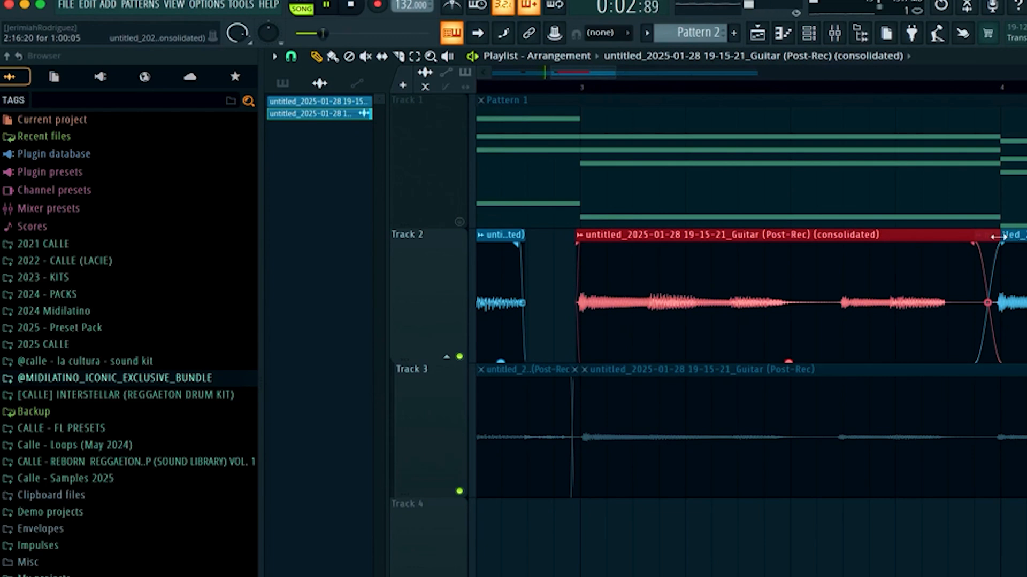
{"action": "left_click_drag", "start_coordinate": [996, 237], "coordinate": [945, 237]}
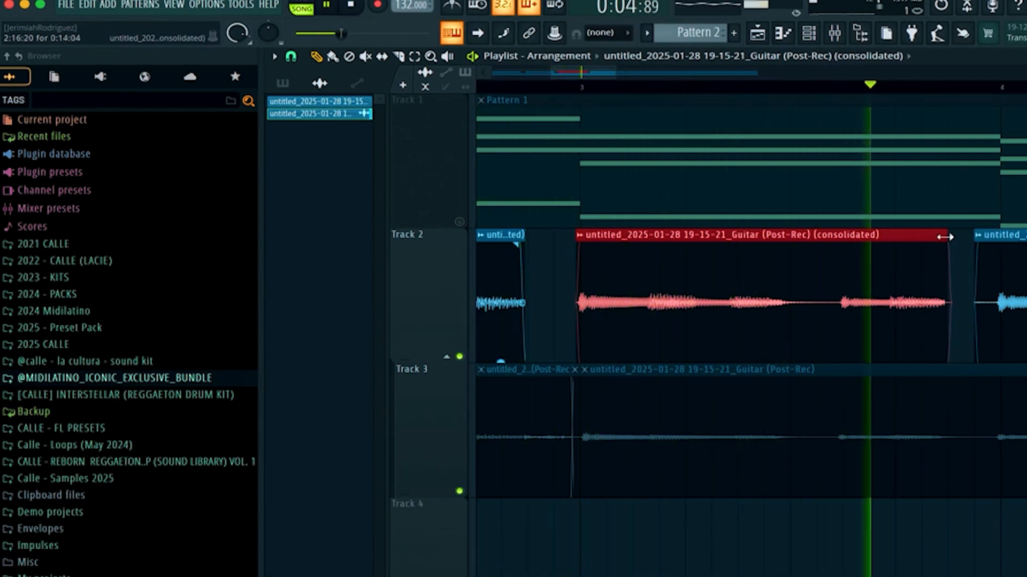
{"action": "key", "text": "space"}
{"action": "key", "text": "space"}
Slice the guitar clip at two points and shift the last slice slightly to the right.
{"action": "scroll", "coordinate": [945, 243], "scroll_direction": "up", "scroll_amount": 3}
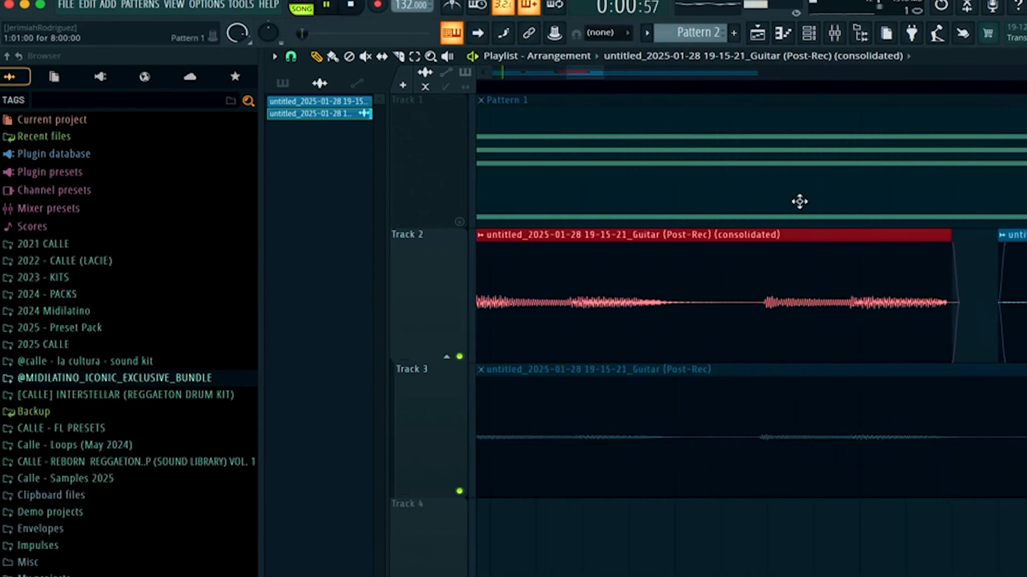
{"action": "left_click", "coordinate": [731, 323]}
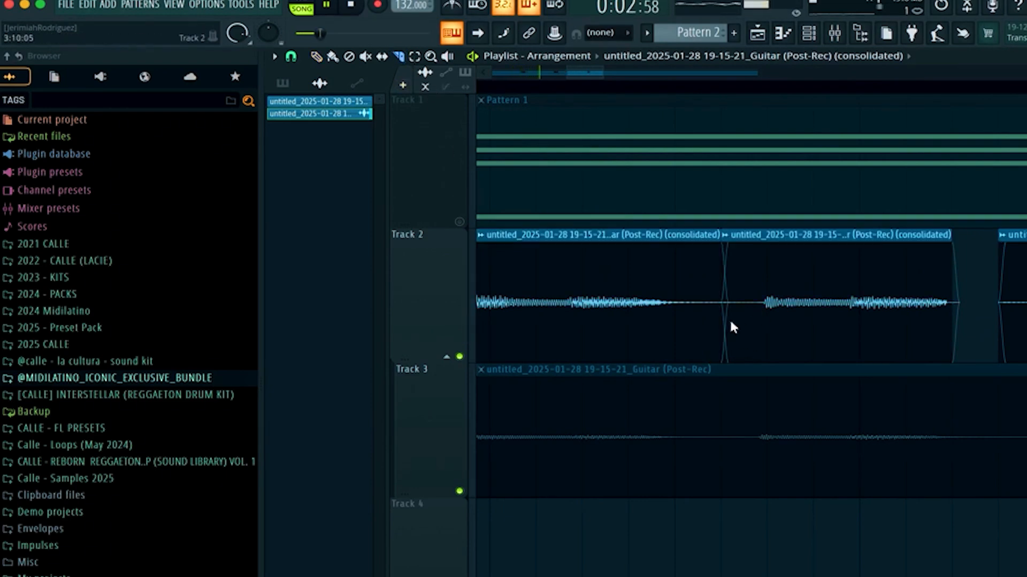
{"action": "left_click", "coordinate": [802, 284]}
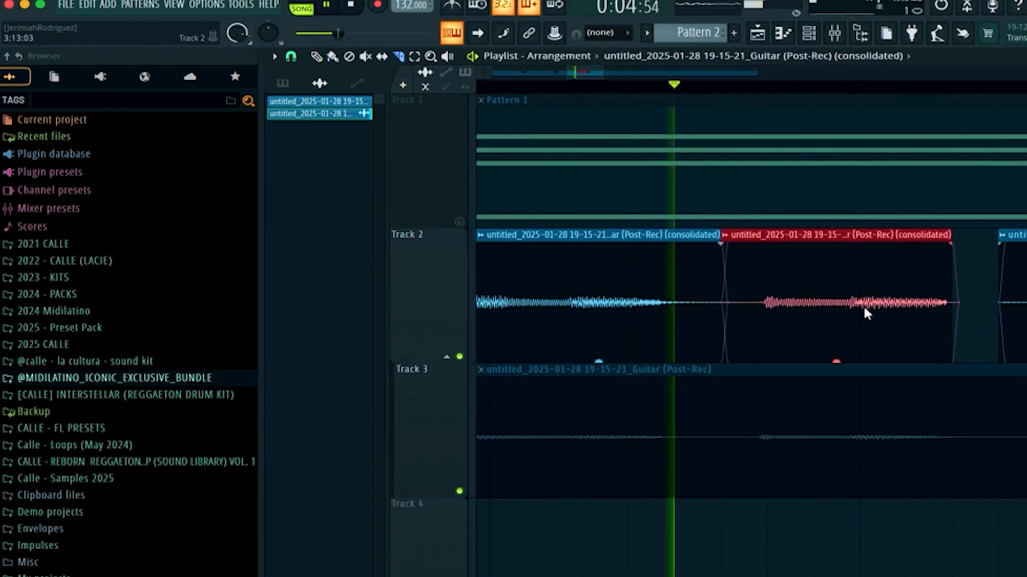
{"action": "key", "text": "space"}
{"action": "left_click_drag", "start_coordinate": [846, 313], "coordinate": [854, 257]}
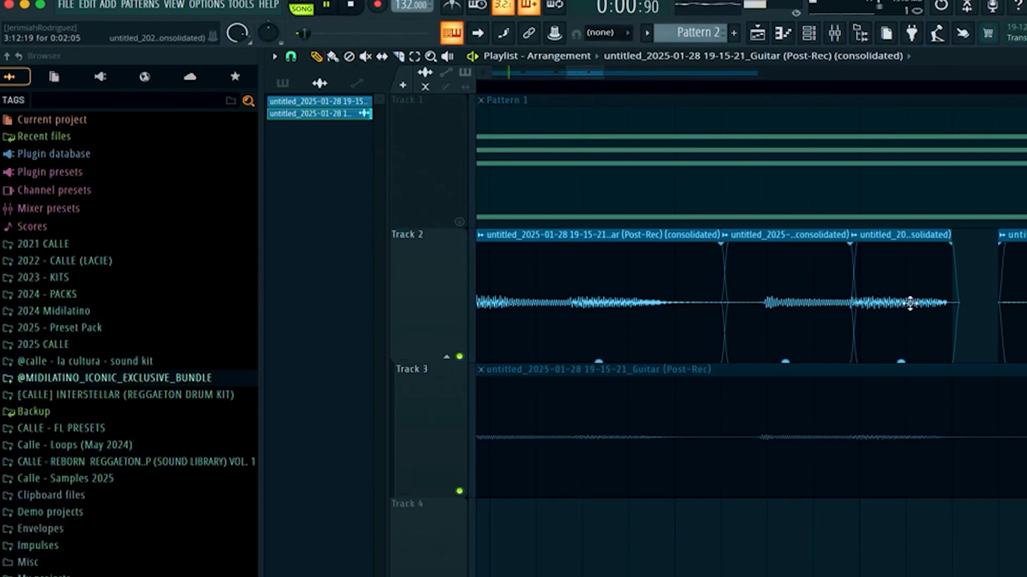
{"action": "left_click_drag", "start_coordinate": [910, 304], "coordinate": [923, 306]}
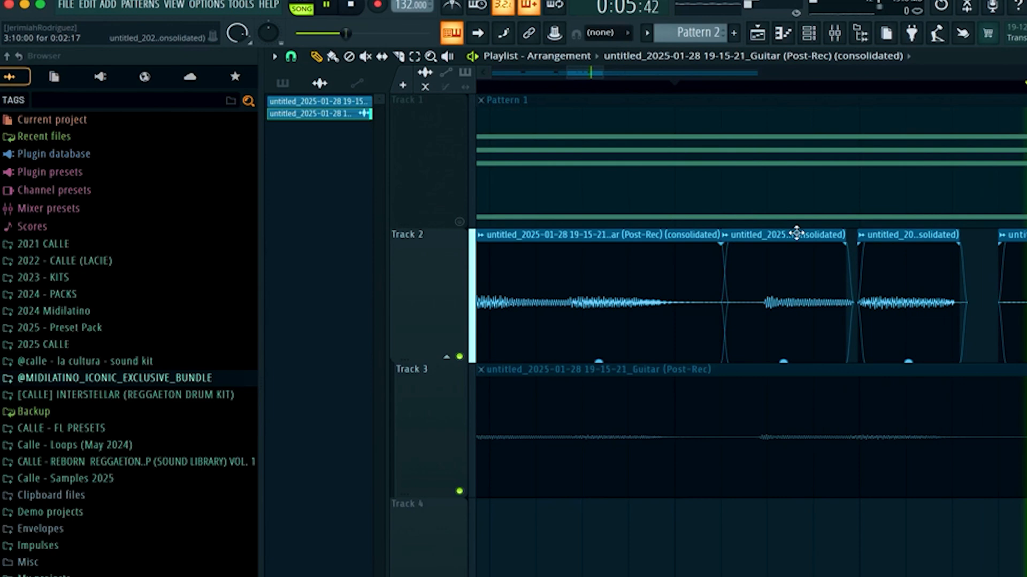
{"action": "key", "text": "space"}
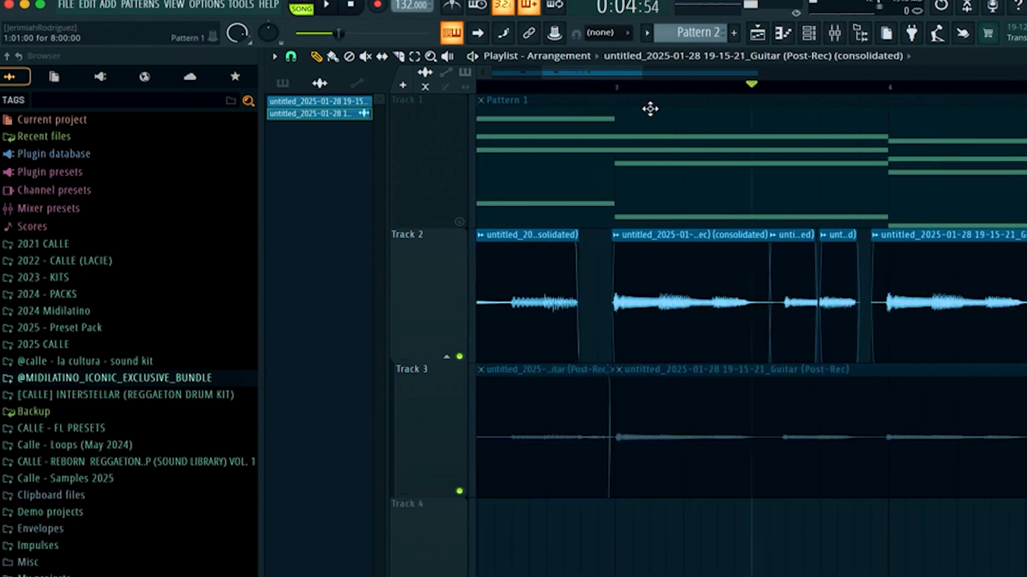
Play from the middle of the section, nudge a clip slightly later, and trim the preceding clip's end.
{"action": "left_click", "coordinate": [623, 92]}
{"action": "key", "text": "space"}
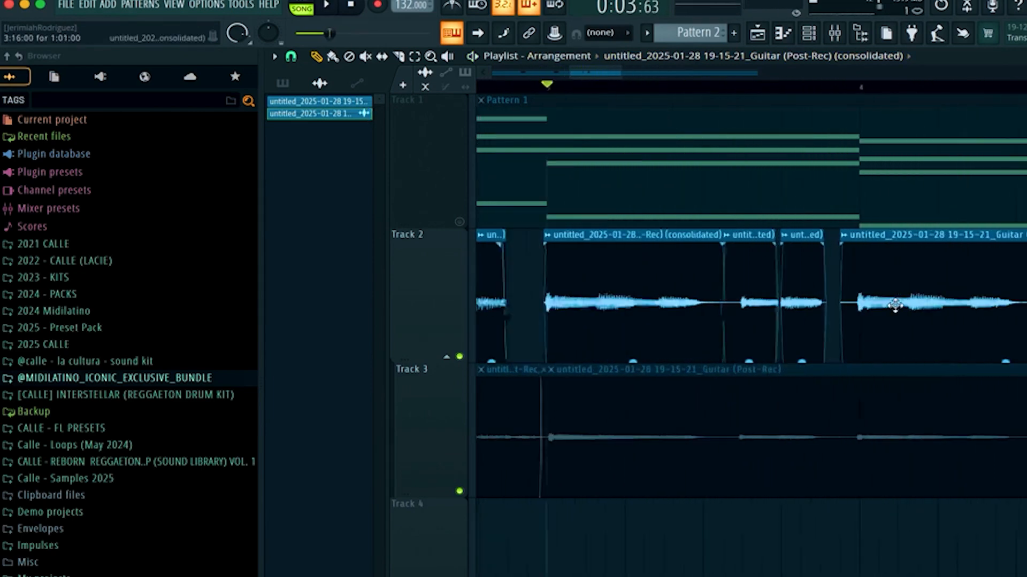
{"action": "left_click_drag", "start_coordinate": [797, 321], "coordinate": [822, 321]}
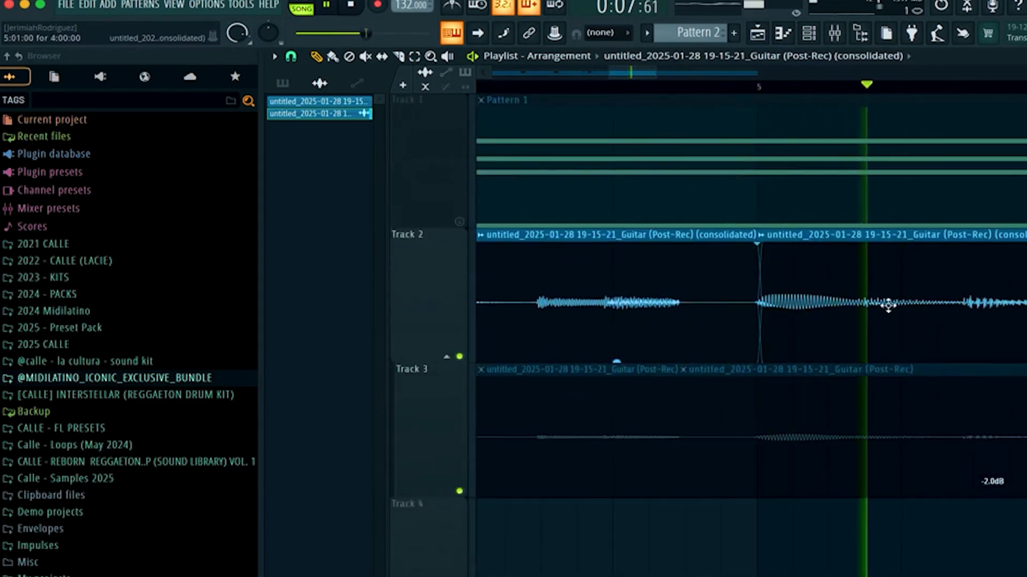
{"action": "left_click_drag", "start_coordinate": [755, 239], "coordinate": [683, 247]}
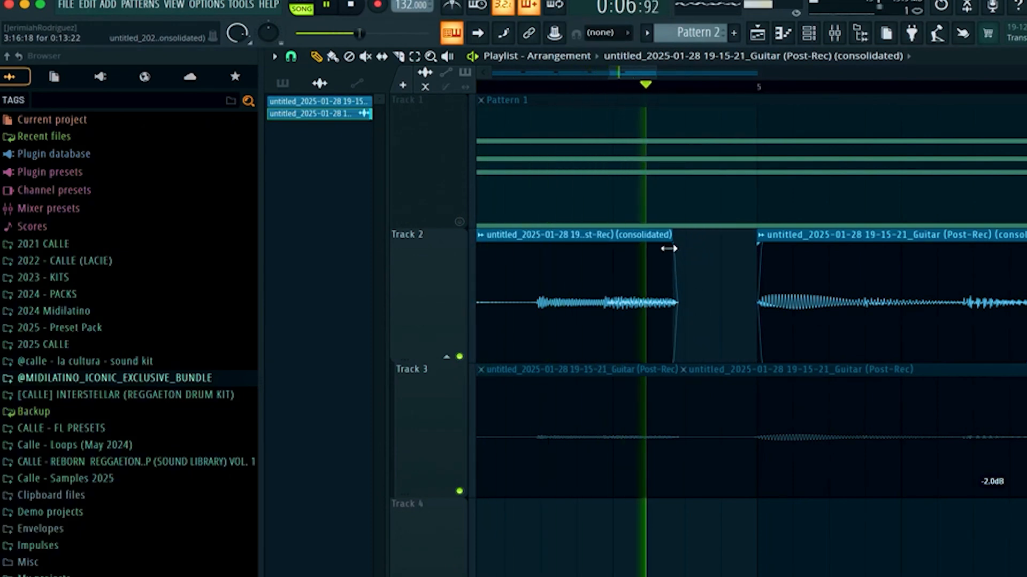
{"action": "key", "text": "space"}
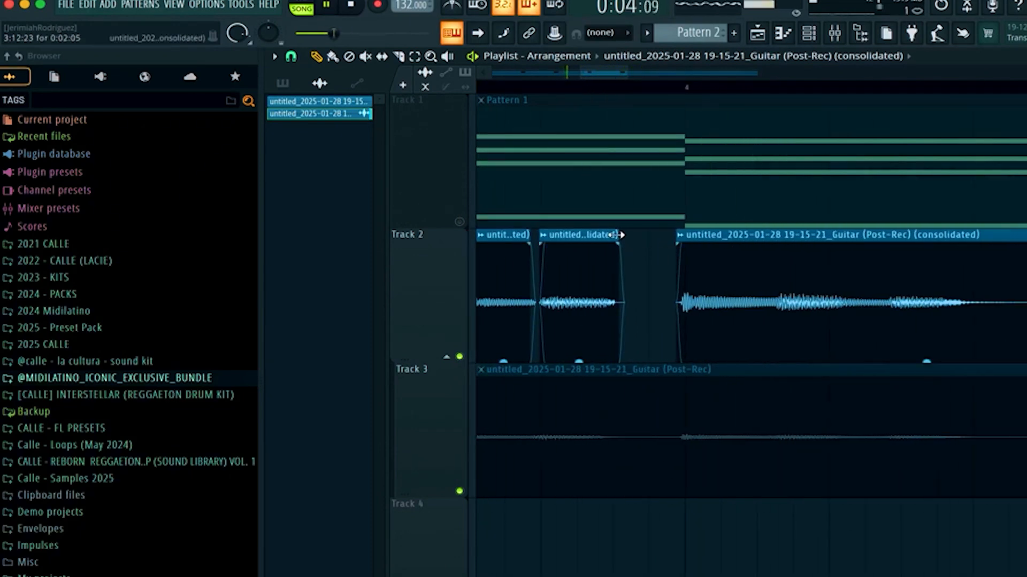
{"action": "left_click_drag", "start_coordinate": [610, 235], "coordinate": [608, 234]}
Move a guitar clip earlier on Track 2, listen, and shift it back to the right.
{"action": "scroll", "coordinate": [745, 300], "scroll_direction": "down", "scroll_amount": 5}
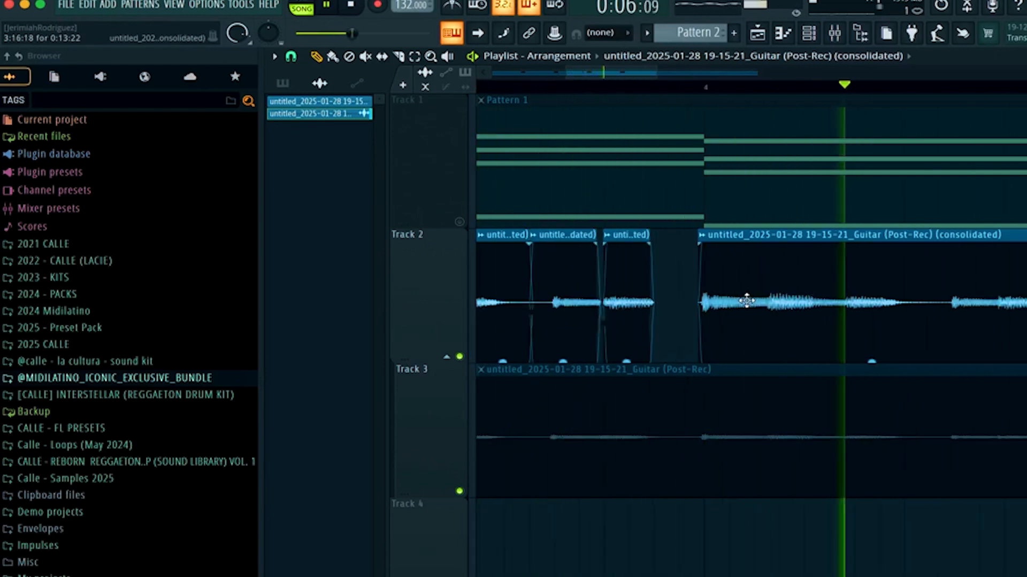
{"action": "scroll", "coordinate": [855, 316], "scroll_direction": "down", "scroll_amount": 3}
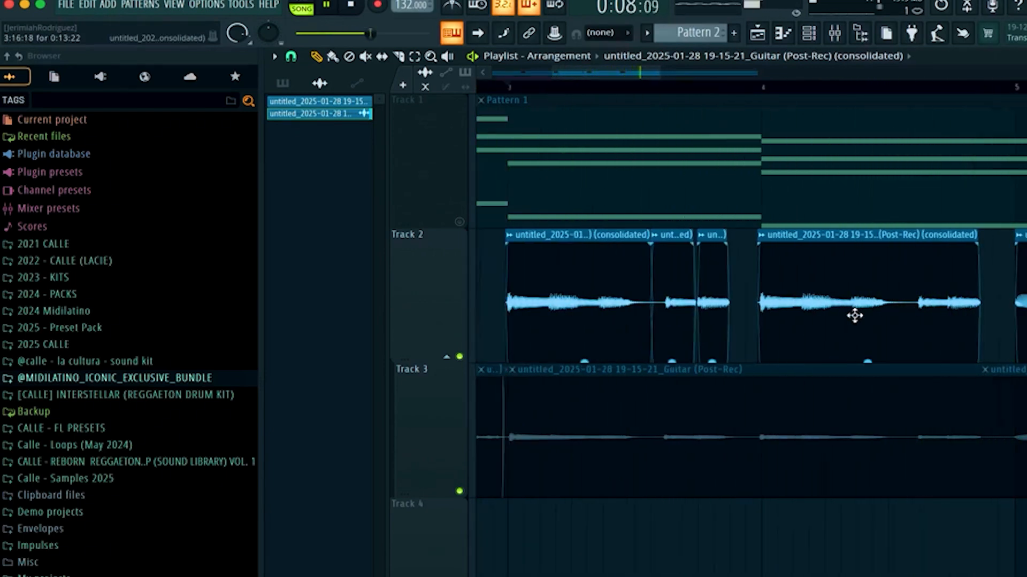
{"action": "left_click", "coordinate": [857, 319], "text": "ctrl"}
{"action": "left_click_drag", "start_coordinate": [796, 321], "coordinate": [608, 318], "text": "ctrl"}
{"action": "key", "text": "space"}
{"action": "key", "text": "space"}
{"action": "left_click_drag", "start_coordinate": [673, 315], "coordinate": [855, 312], "text": "shift"}
Open the melody in the piano roll, quantize its notes, and play it back.
{"action": "scroll", "coordinate": [986, 307], "scroll_direction": "right", "scroll_amount": 5}
{"action": "scroll", "coordinate": [973, 300], "scroll_direction": "down", "scroll_amount": 3}
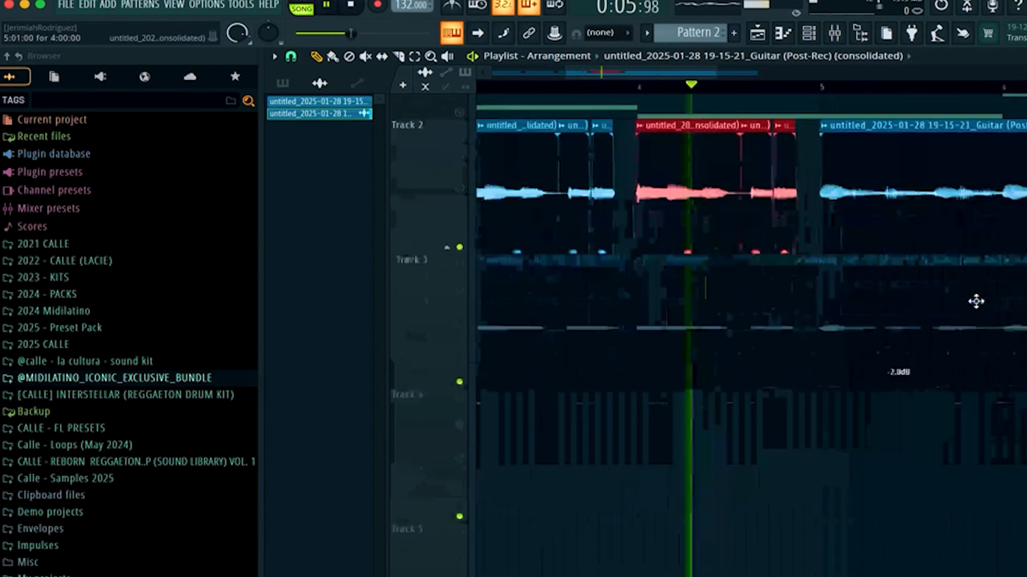
{"action": "scroll", "coordinate": [928, 303], "scroll_direction": "up", "scroll_amount": 3}
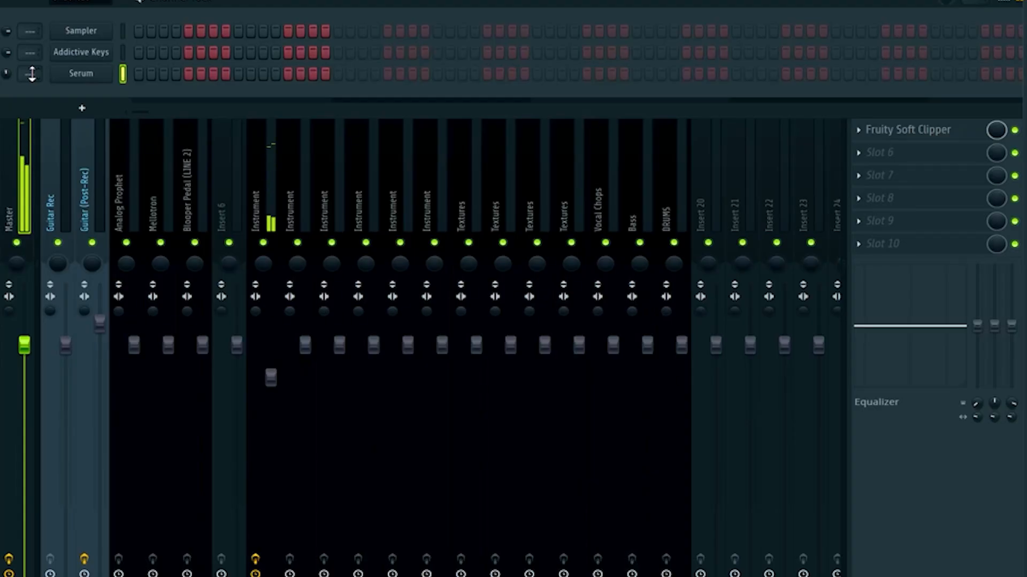
{"action": "scroll", "coordinate": [86, 138], "scroll_direction": "up", "scroll_amount": 2}
{"action": "scroll", "coordinate": [86, 138], "scroll_direction": "left", "scroll_amount": 1}
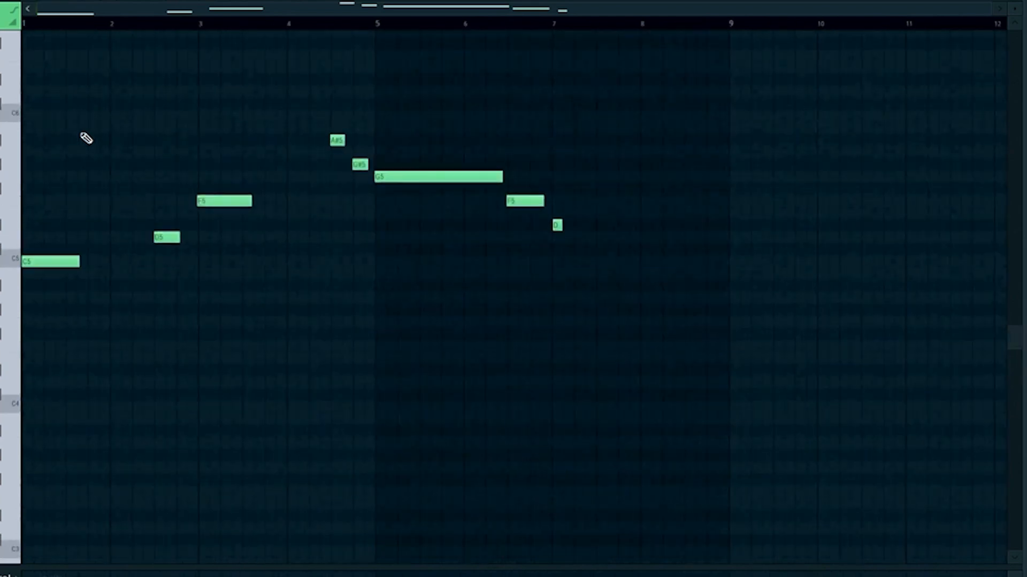
{"action": "key", "text": "alt+q"}
{"action": "key", "text": "Return"}
{"action": "key", "text": "space"}
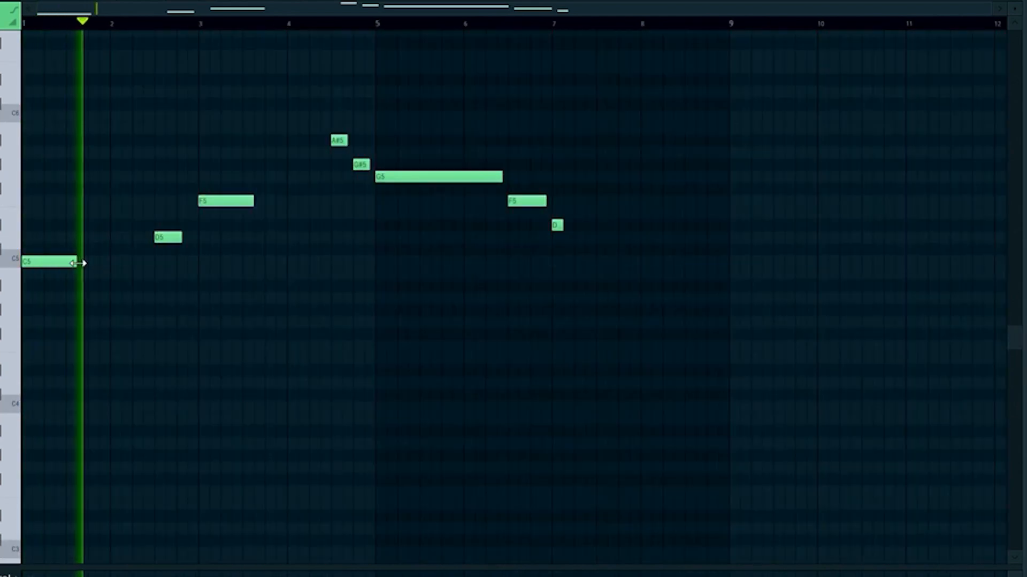
Shorten the first C5 note and lengthen the D5, A#5 and G#5 notes to close the gaps.
{"action": "left_click_drag", "start_coordinate": [76, 262], "coordinate": [66, 262]}
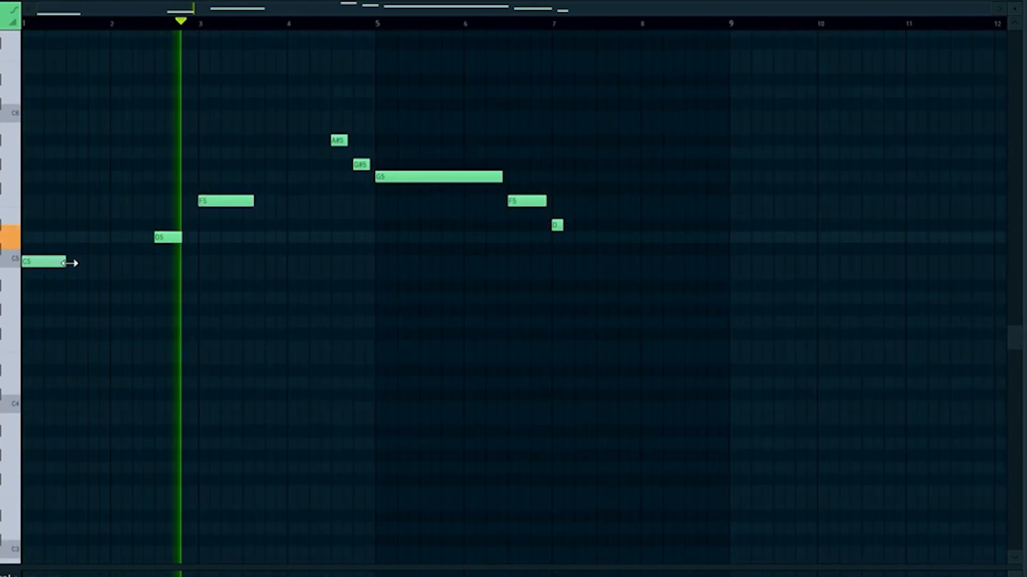
{"action": "left_click_drag", "start_coordinate": [181, 239], "coordinate": [198, 240]}
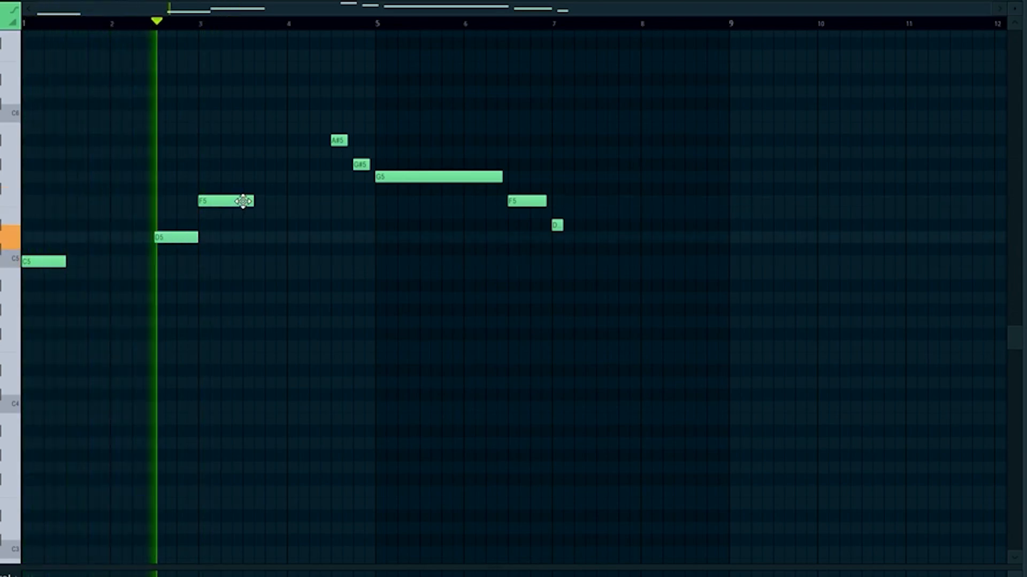
{"action": "scroll", "coordinate": [385, 166], "scroll_direction": "up", "scroll_amount": 4}
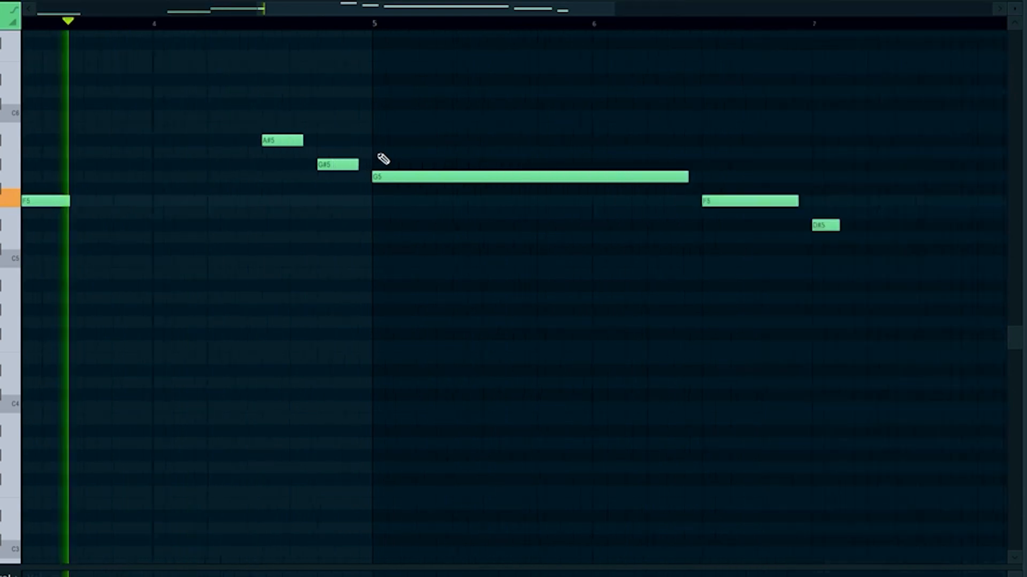
{"action": "left_click_drag", "start_coordinate": [302, 140], "coordinate": [315, 140]}
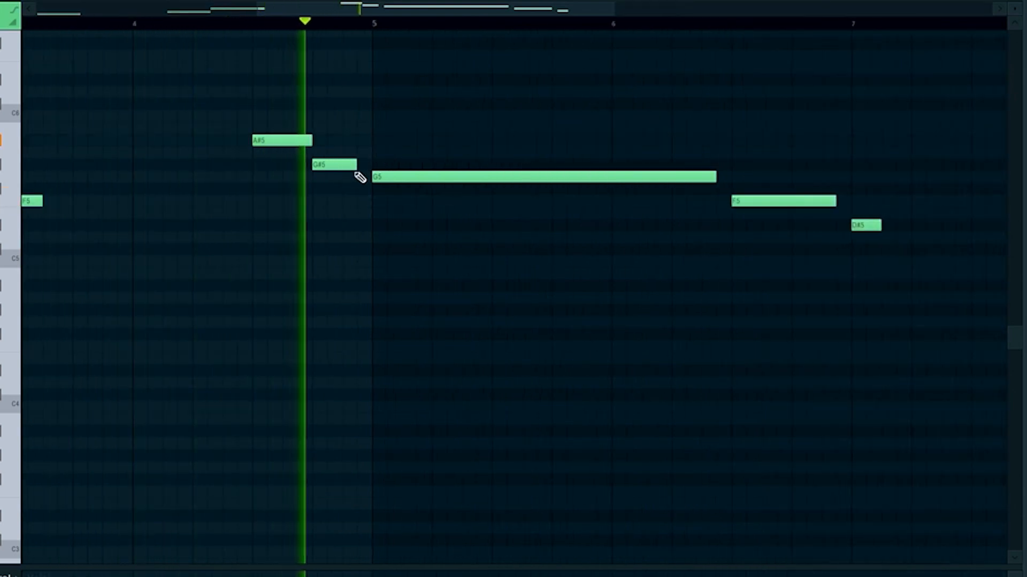
{"action": "left_click_drag", "start_coordinate": [356, 166], "coordinate": [372, 165]}
Zoom into the melody in the piano roll and play it from the start.
{"action": "scroll", "coordinate": [507, 195], "scroll_direction": "down", "scroll_amount": 3}
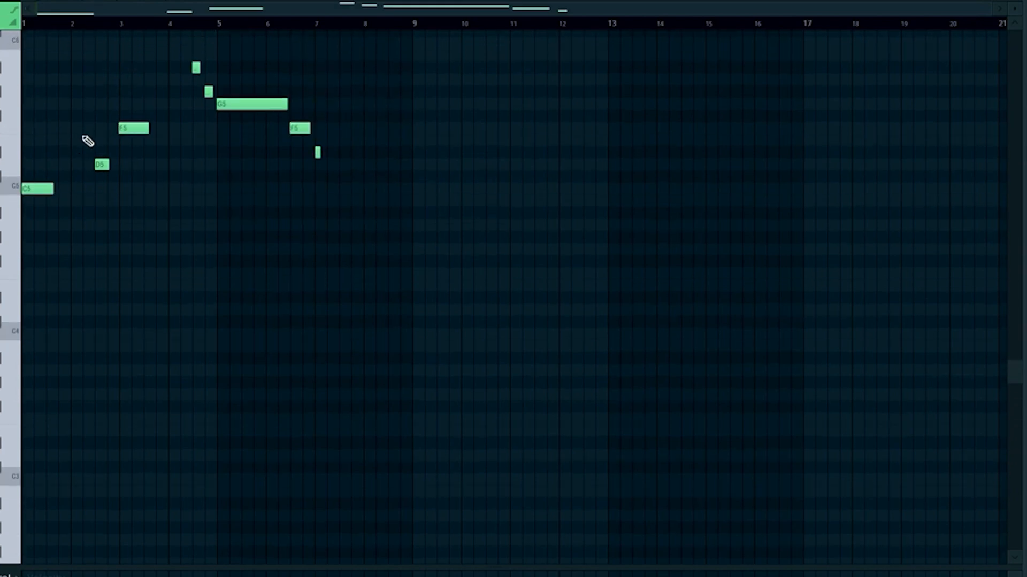
{"action": "scroll", "coordinate": [88, 140], "scroll_direction": "up", "scroll_amount": 3}
{"action": "scroll", "coordinate": [87, 139], "scroll_direction": "up", "scroll_amount": 3}
{"action": "key", "text": "space"}
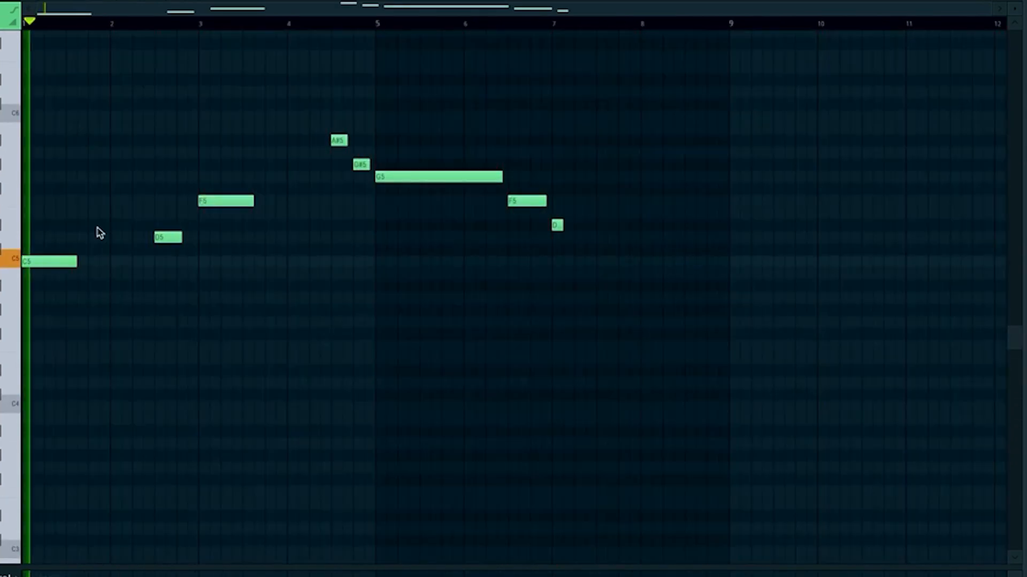
Trim the C5 note slightly and extend the D5 and G#5 notes to close the gaps before the following notes.
{"action": "left_click_drag", "start_coordinate": [78, 263], "coordinate": [74, 262]}
{"action": "left_click_drag", "start_coordinate": [182, 239], "coordinate": [198, 238]}
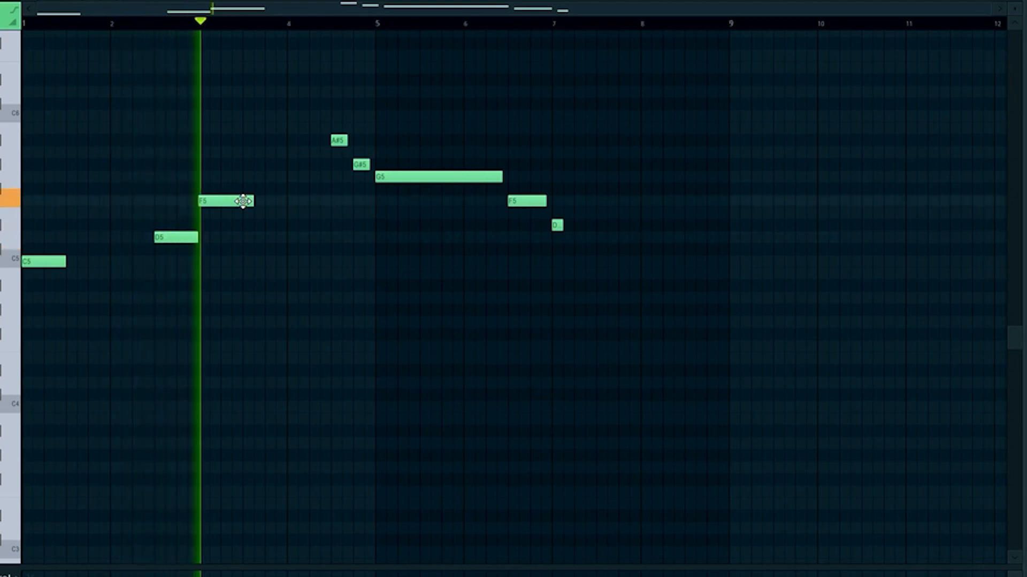
{"action": "scroll", "coordinate": [385, 166], "scroll_direction": "up", "scroll_amount": 4}
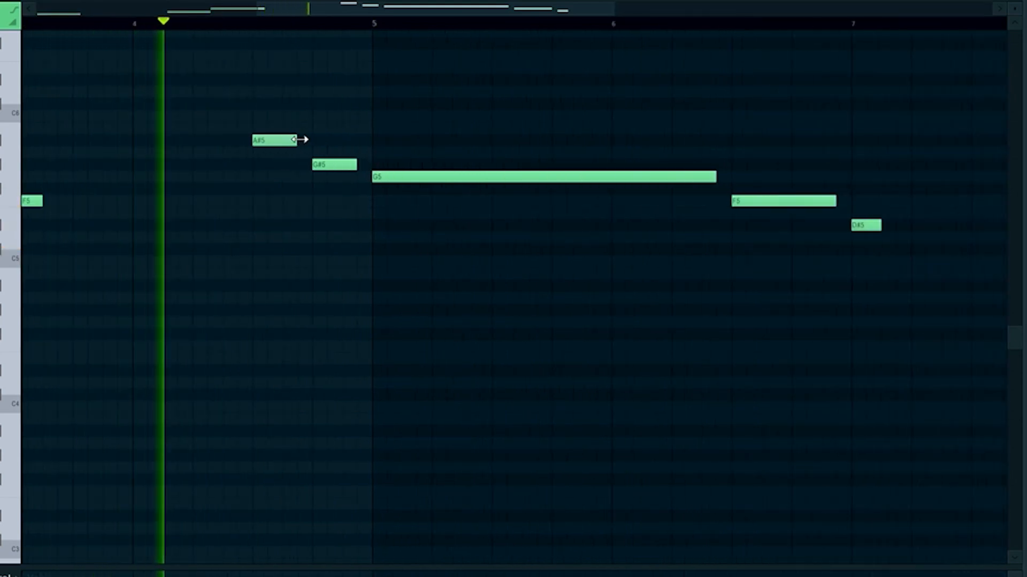
{"action": "left_click_drag", "start_coordinate": [298, 140], "coordinate": [371, 166]}
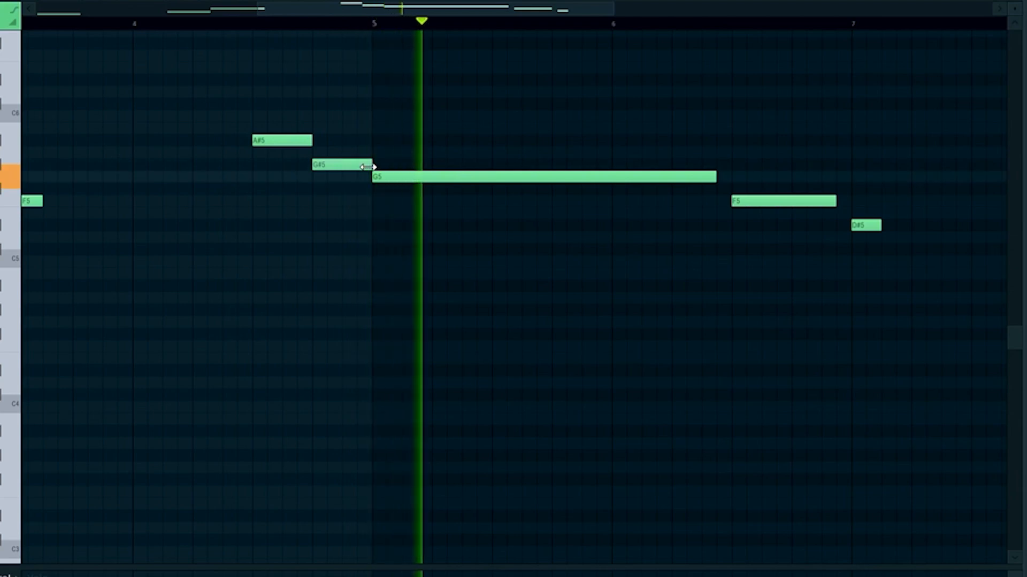
Shorten the long G5 note and play the melody back.
{"action": "scroll", "coordinate": [371, 165], "scroll_direction": "down", "scroll_amount": 4}
{"action": "left_click_drag", "start_coordinate": [513, 178], "coordinate": [492, 178]}
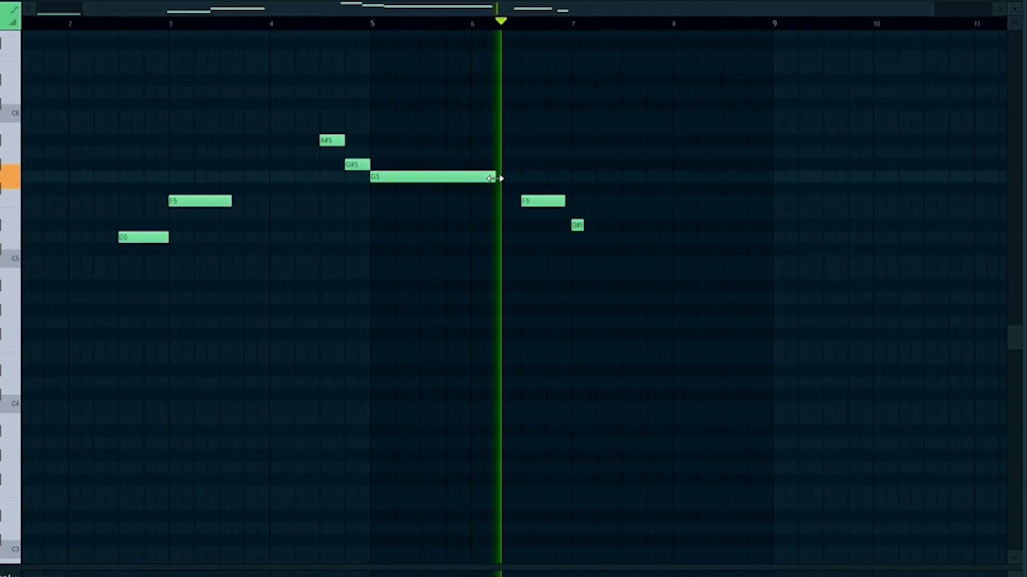
{"action": "key", "text": "space"}
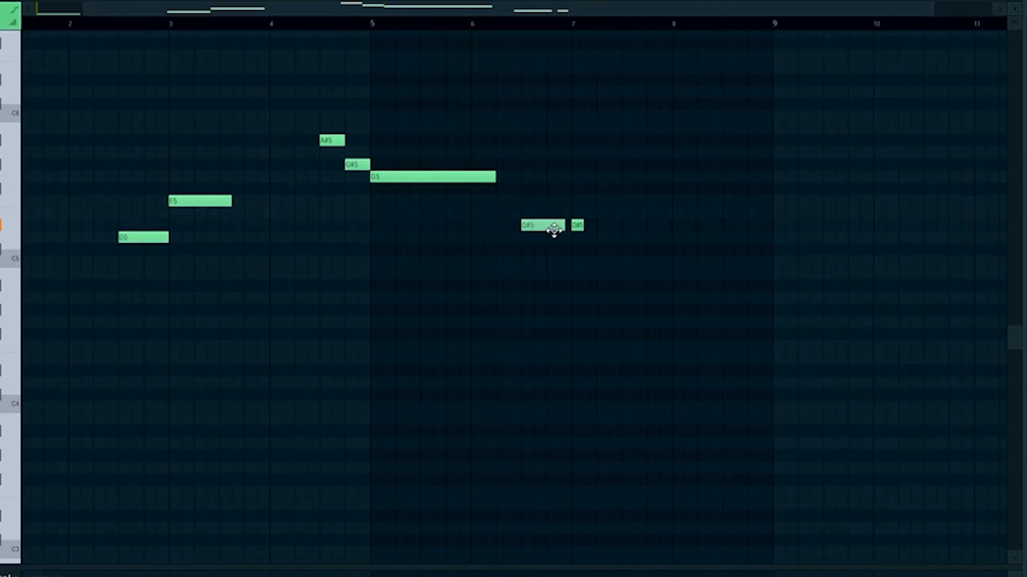
Load the Chrome Hearts preset from the KS - Solstice Vol 1 bank in the Soundtoys Effect Rack, then close it.
{"action": "scroll", "coordinate": [572, 236], "scroll_direction": "up", "scroll_amount": 3}
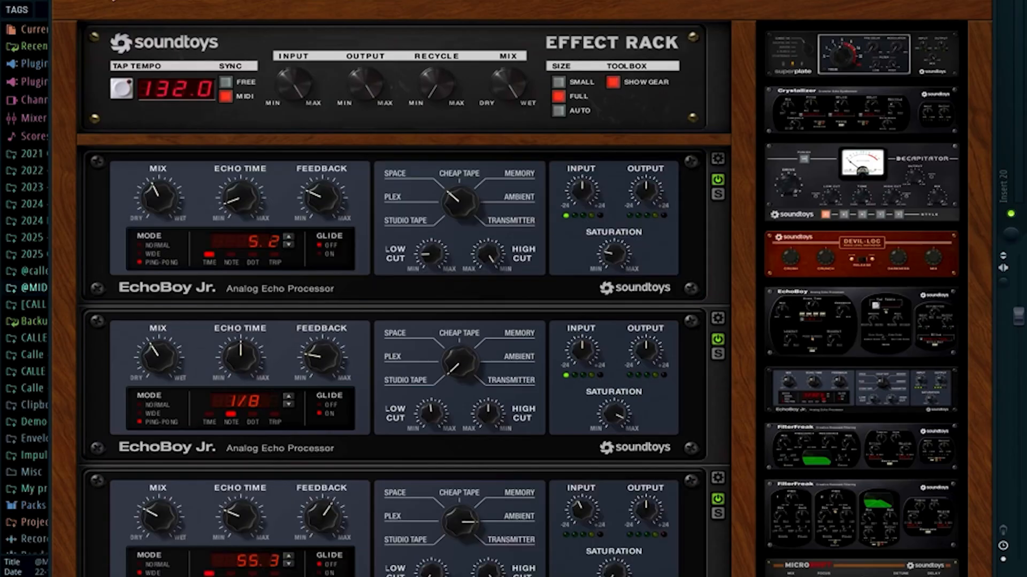
{"action": "left_click", "coordinate": [165, 2]}
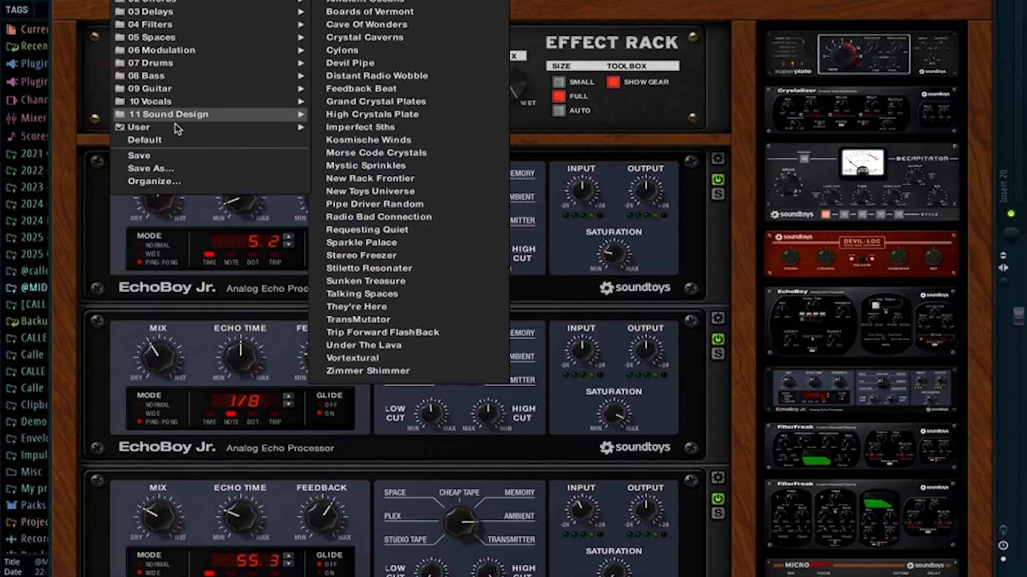
{"action": "mouse_move", "coordinate": [177, 130]}
{"action": "mouse_move", "coordinate": [367, 145]}
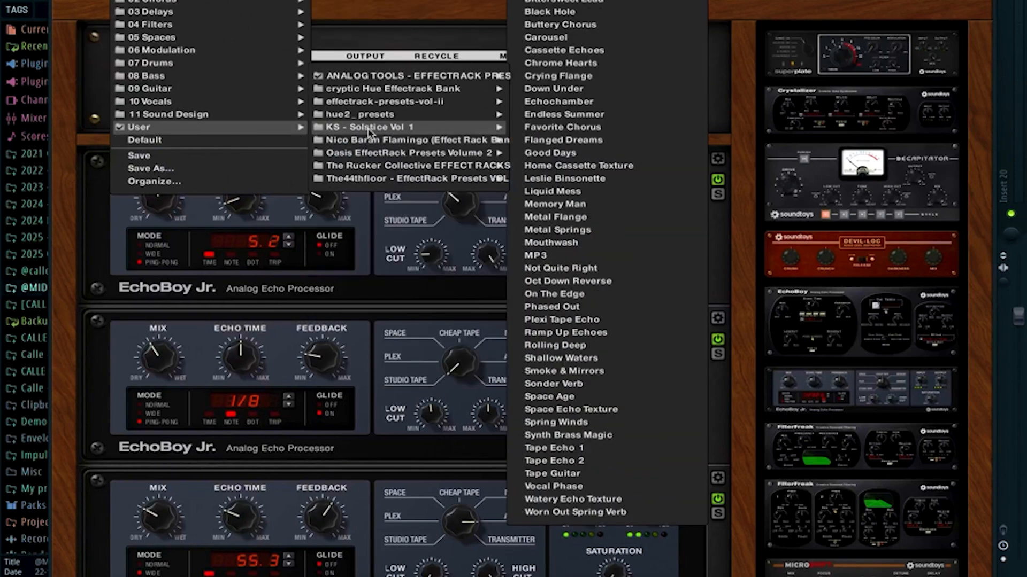
{"action": "left_click", "coordinate": [571, 62]}
{"action": "left_click_drag", "start_coordinate": [380, 0], "coordinate": [460, 0]}
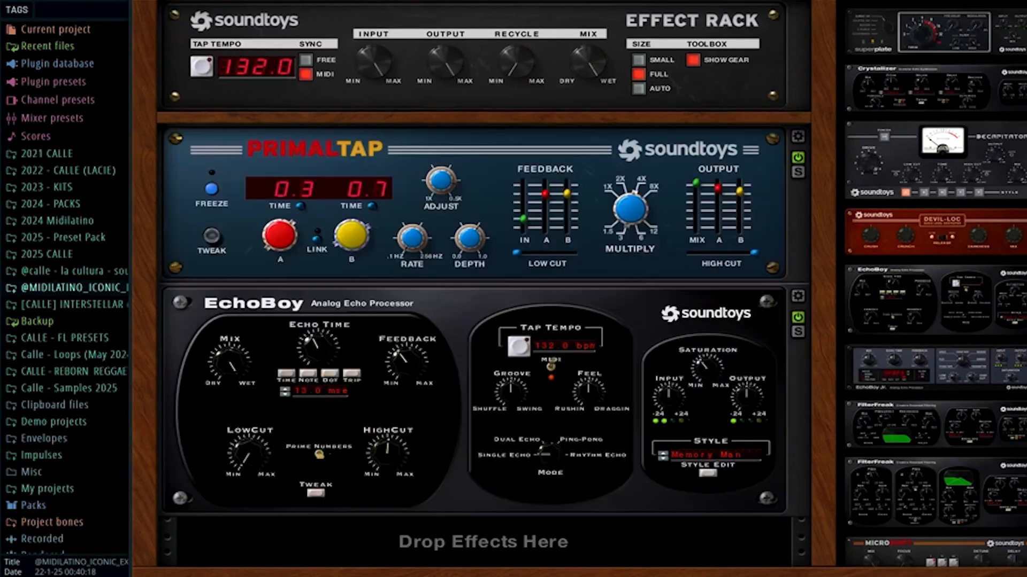
{"action": "key", "text": "Escape"}
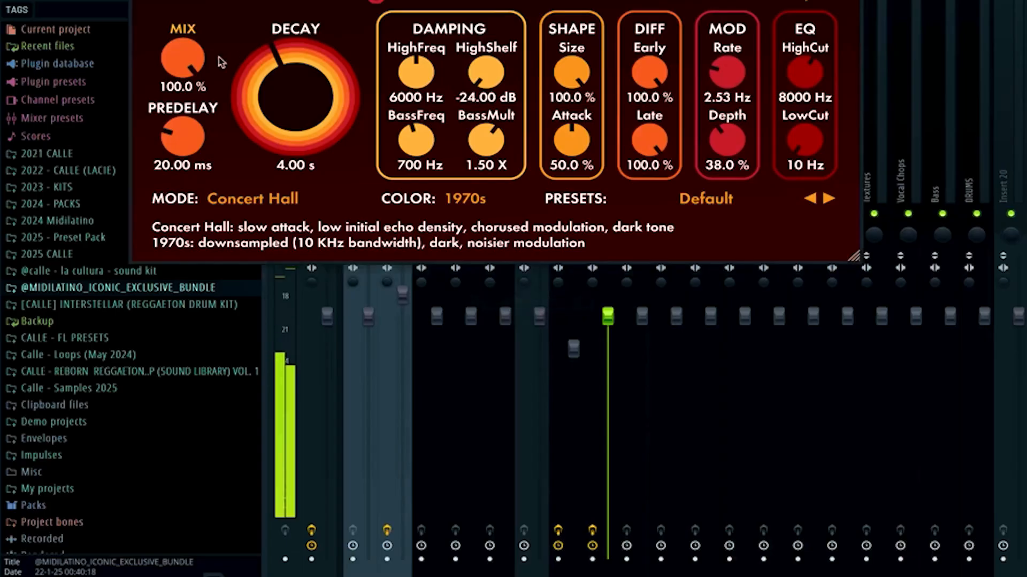
Lower the Valhalla VintageVerb decay to about 2.67 s, nudge the mix, and close the plugin.
{"action": "left_click_drag", "start_coordinate": [218, 60], "coordinate": [191, 144]}
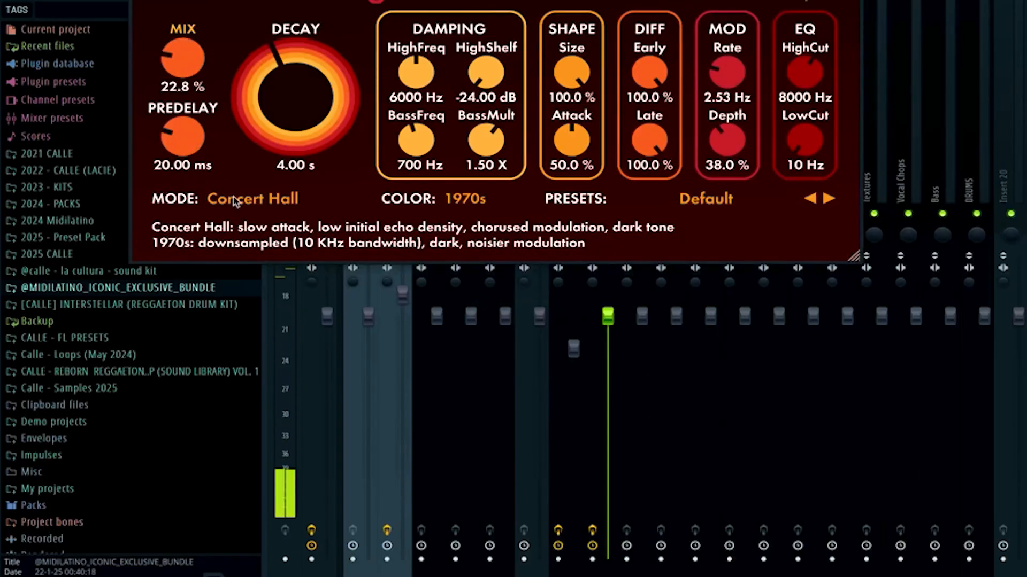
{"action": "left_click_drag", "start_coordinate": [288, 100], "coordinate": [288, 105]}
{"action": "left_click_drag", "start_coordinate": [180, 64], "coordinate": [180, 63]}
{"action": "left_click_drag", "start_coordinate": [288, 73], "coordinate": [288, 76]}
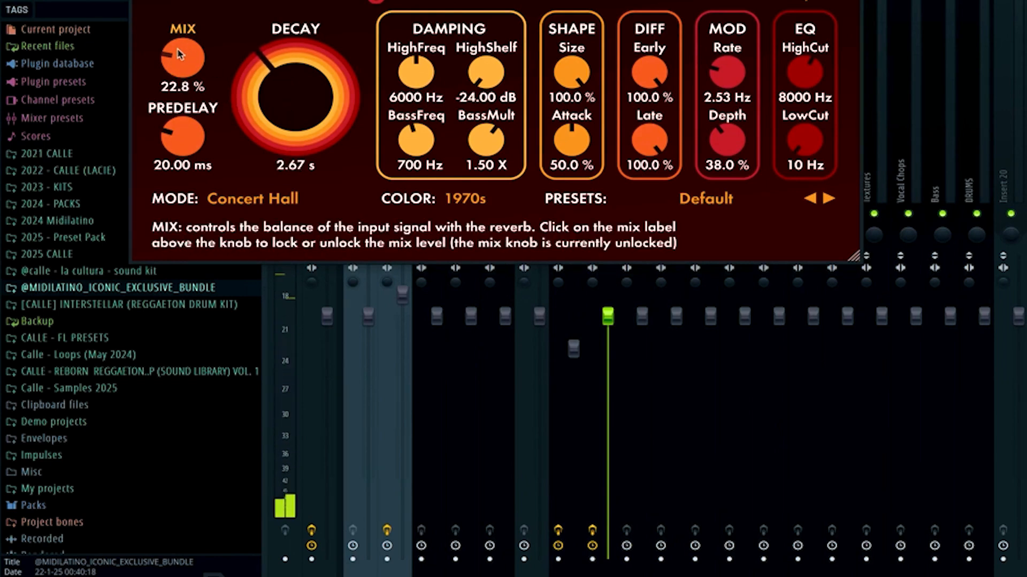
{"action": "left_click", "coordinate": [851, 1]}
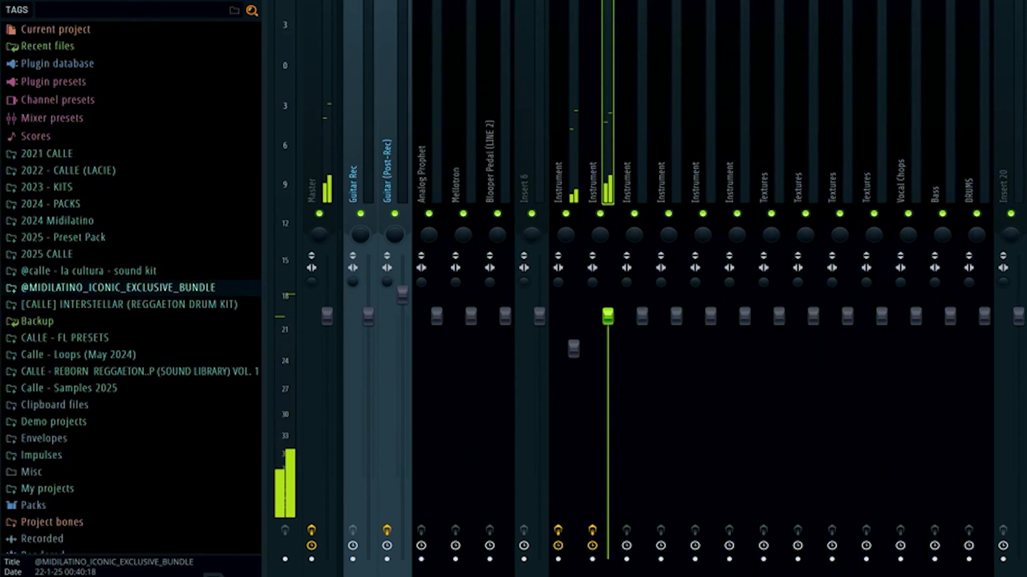
Open the Serum melody pattern in the piano roll, play it, and transpose the notes up one octave.
{"action": "key", "text": "F6"}
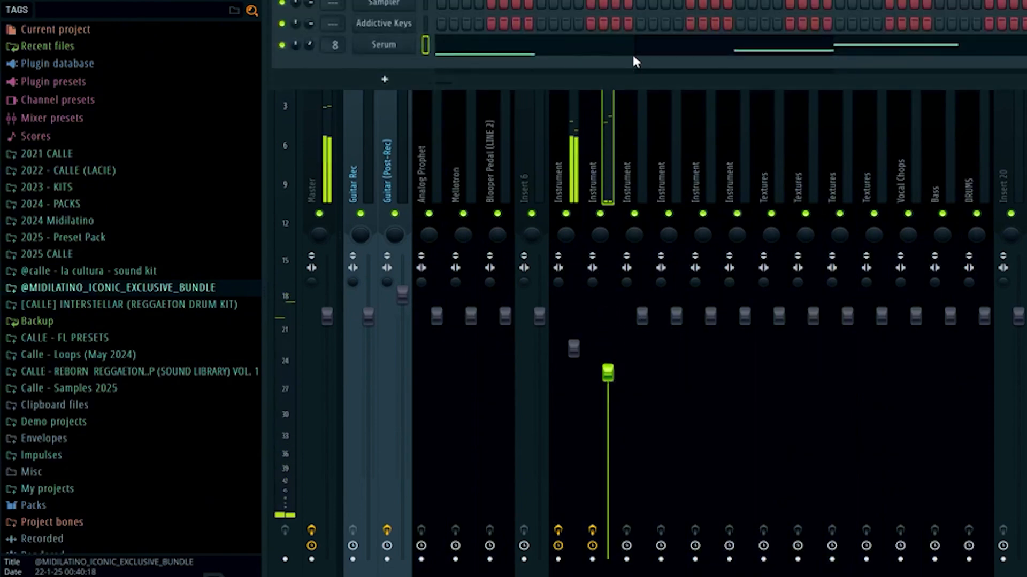
{"action": "left_click", "coordinate": [632, 53]}
{"action": "scroll", "coordinate": [632, 49], "scroll_direction": "down", "scroll_amount": 3}
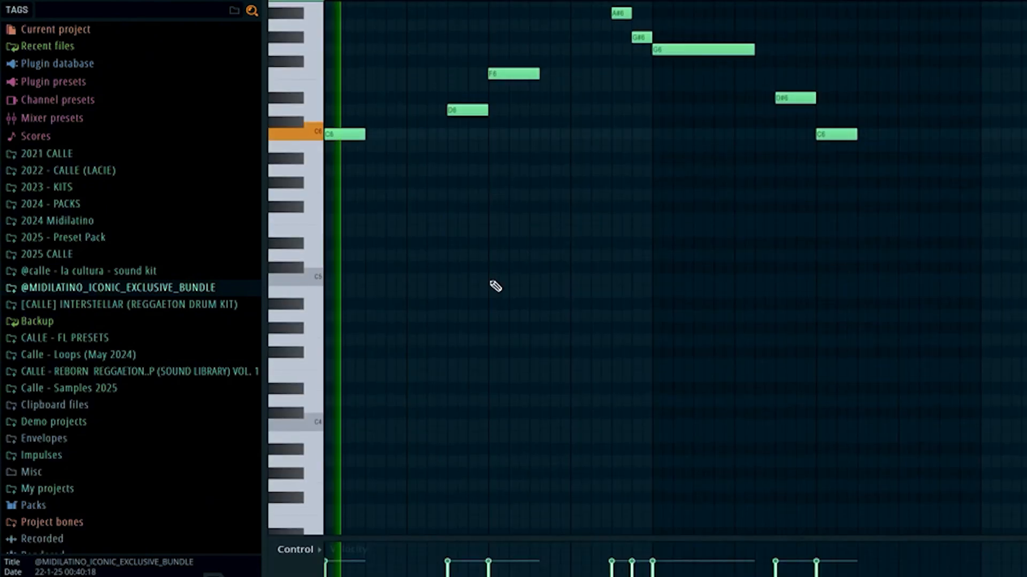
{"action": "key", "text": "space"}
{"action": "key", "text": "ctrl+Up"}
{"action": "key", "text": "space"}
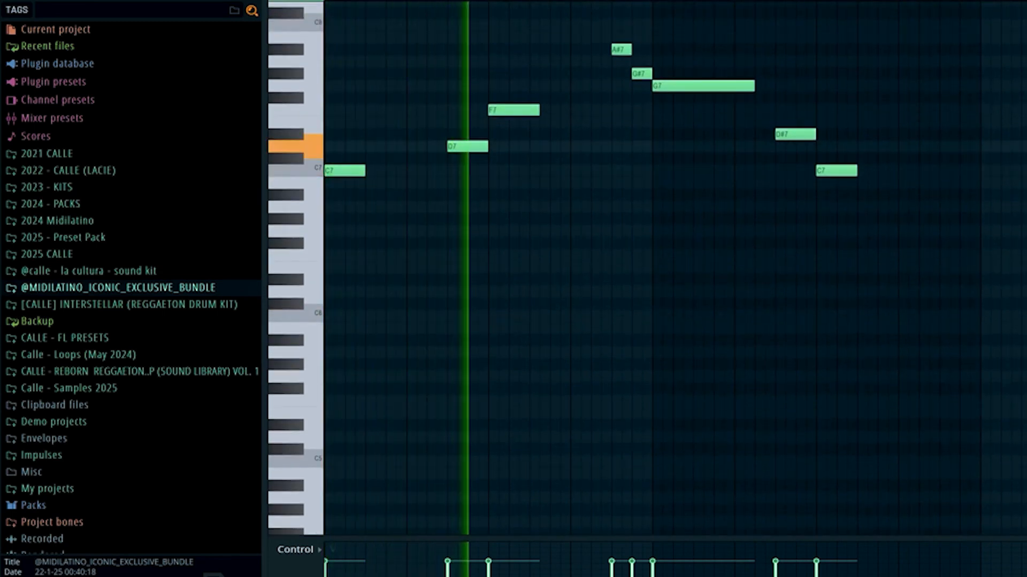
Open Portal's preset browser, browse the Glitches bank, and audition 07 Space before loading 12 Chopped.
{"action": "key", "text": "F9"}
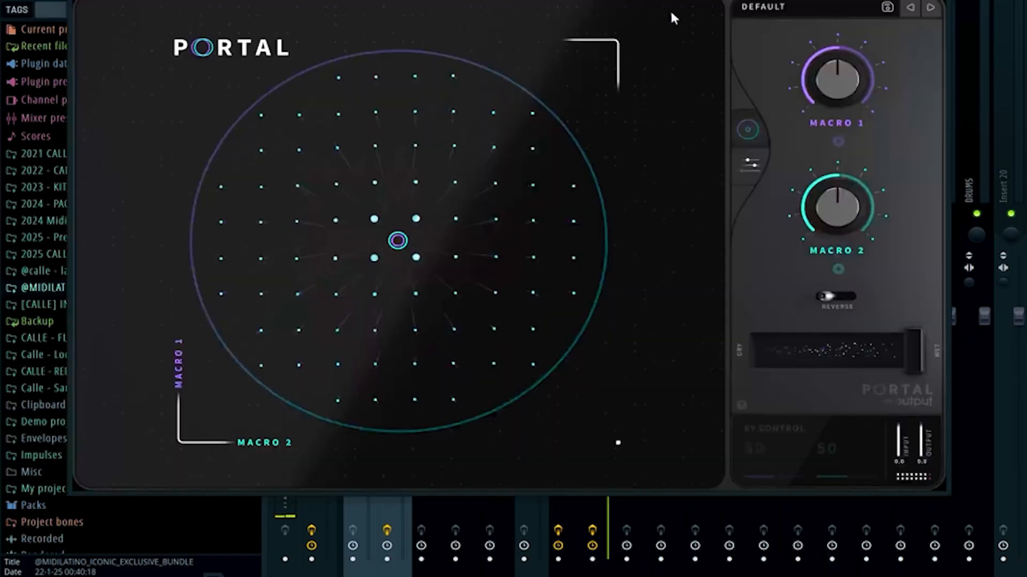
{"action": "left_click", "coordinate": [765, 7]}
{"action": "scroll", "coordinate": [272, 262], "scroll_direction": "up", "scroll_amount": 5}
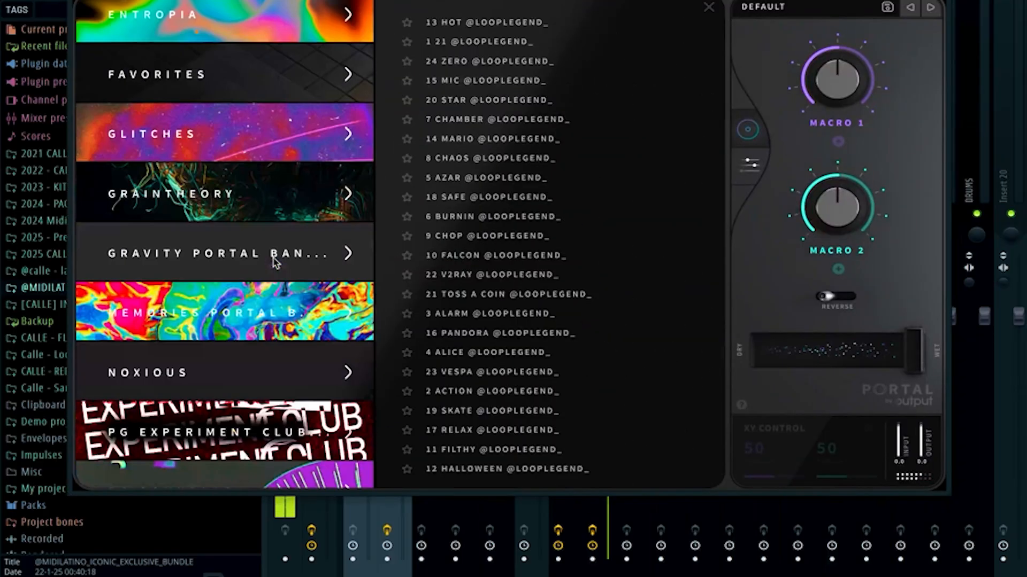
{"action": "left_click", "coordinate": [271, 137]}
{"action": "left_click", "coordinate": [554, 100]}
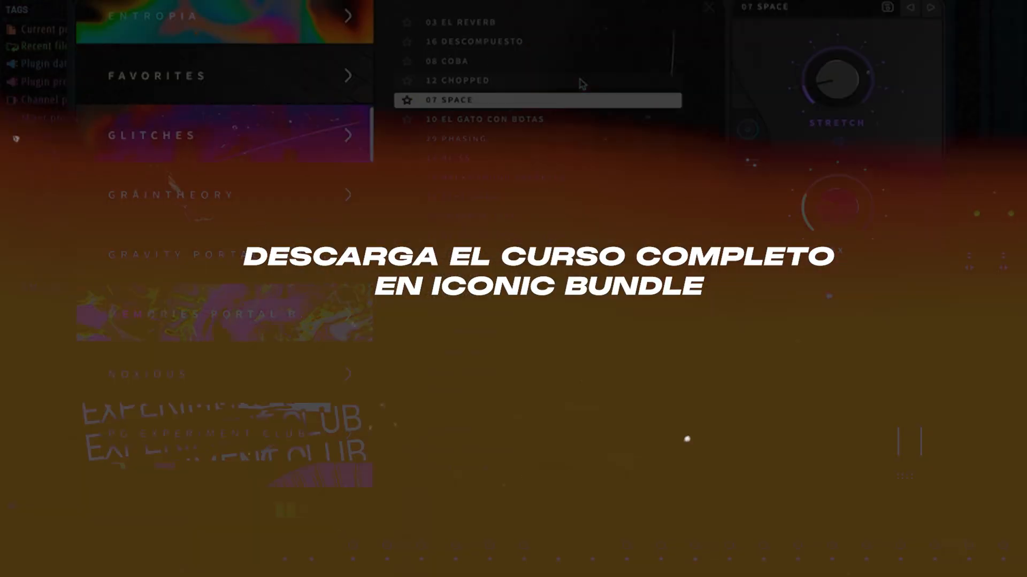
{"action": "left_click", "coordinate": [577, 80]}
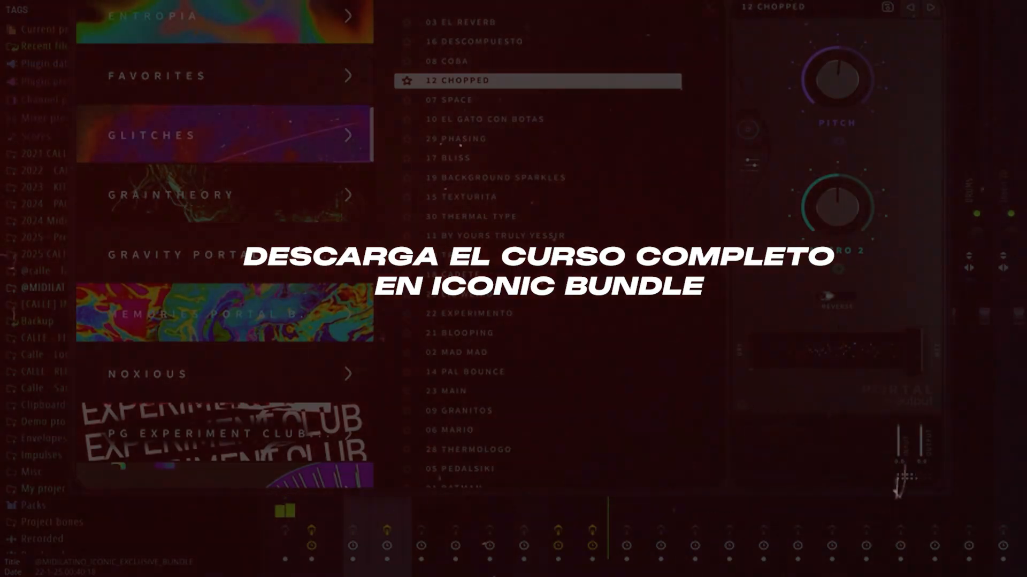